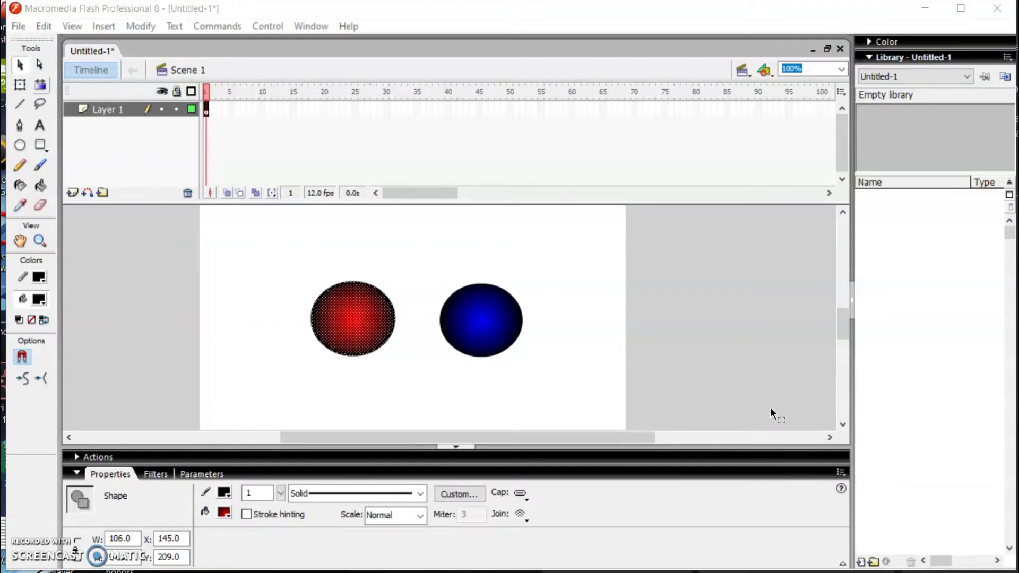
Move the red circle slightly up and to the left, to about X 119, Y 200
click(755, 401)
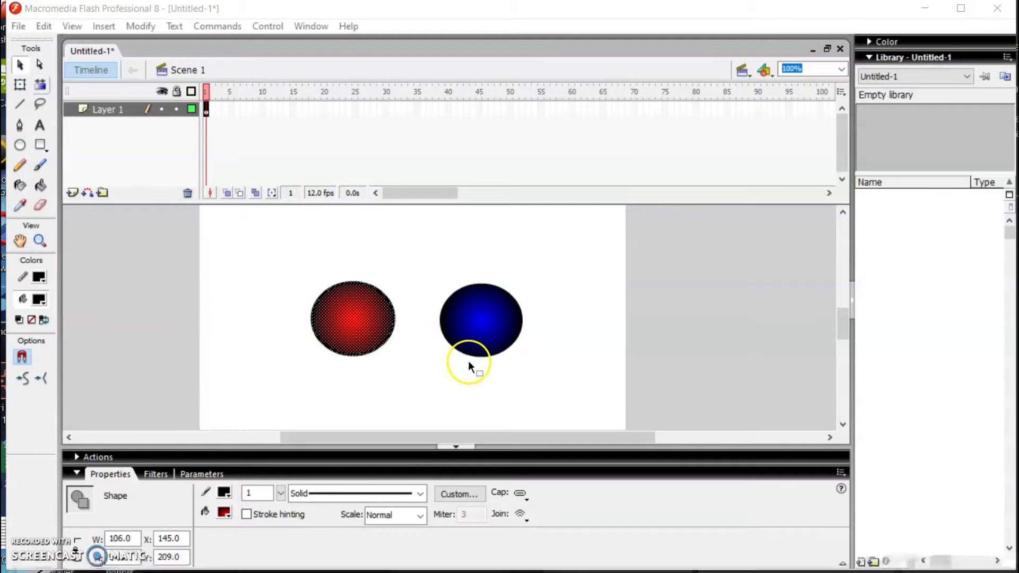
click(438, 376)
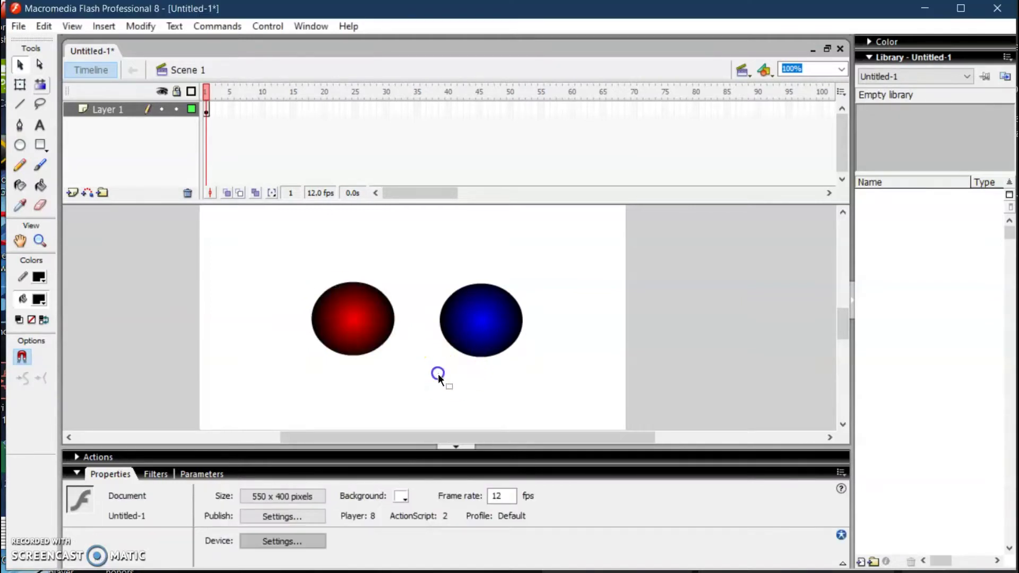
click(345, 321)
click(296, 261)
click(356, 327)
drag(349, 319, 334, 315)
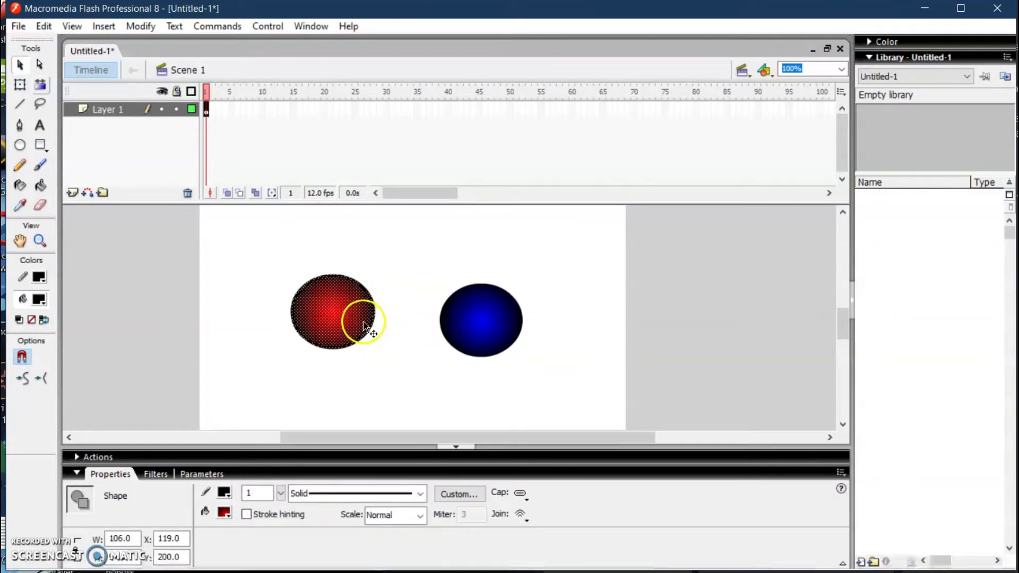
click(410, 354)
Move the blue circle slightly up and to the right, to about X 317, Y 205
click(489, 329)
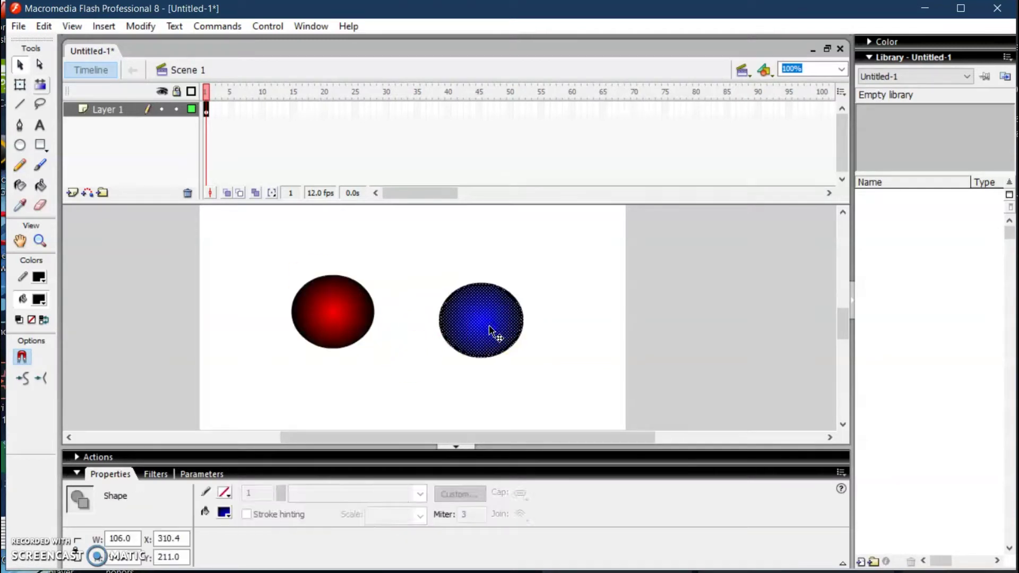
drag(495, 325, 496, 323)
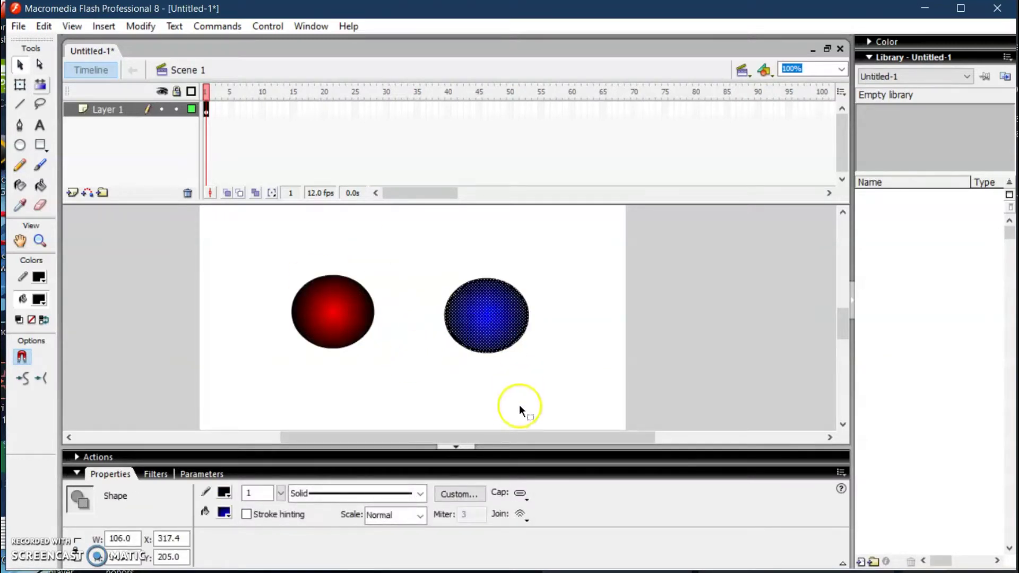
click(510, 405)
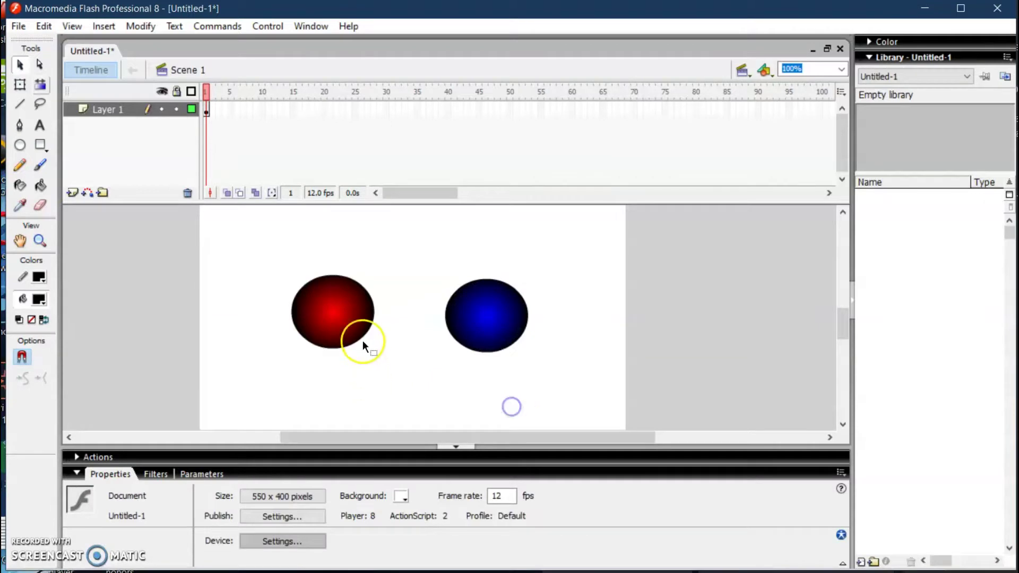
Convert the red circle to a Button symbol named "play"
click(319, 313)
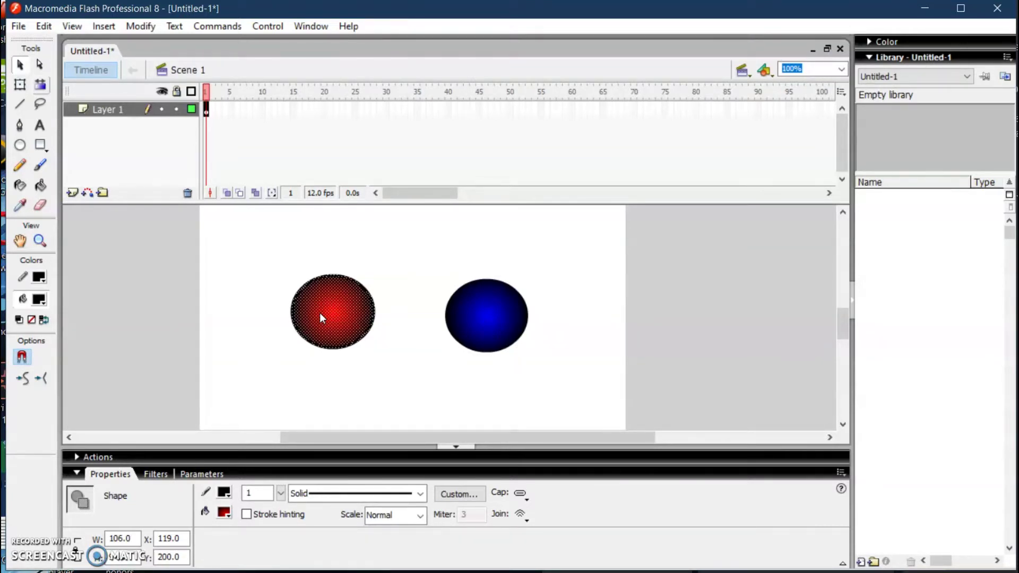
key(F8)
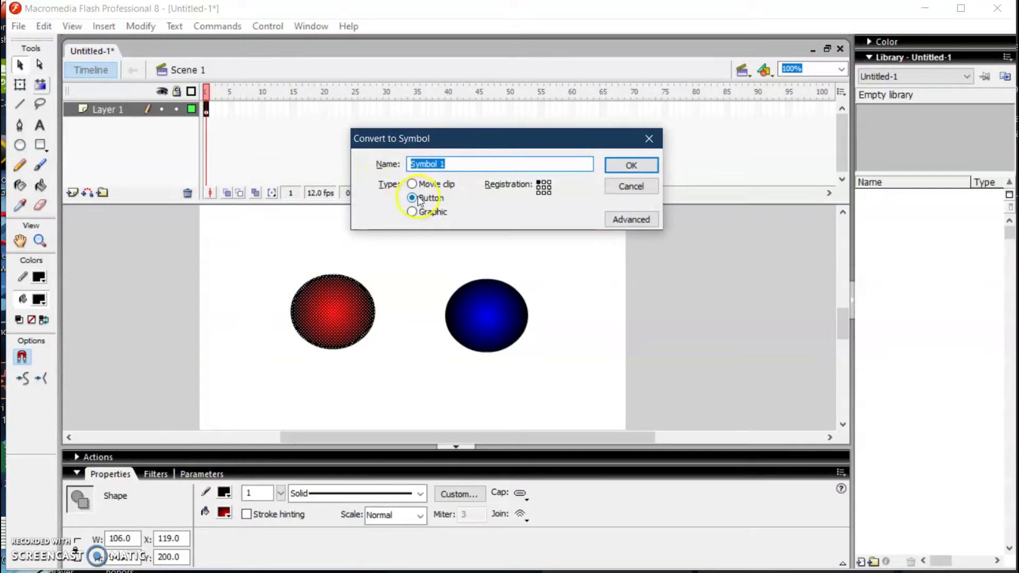
click(458, 161)
drag(459, 161, 385, 164)
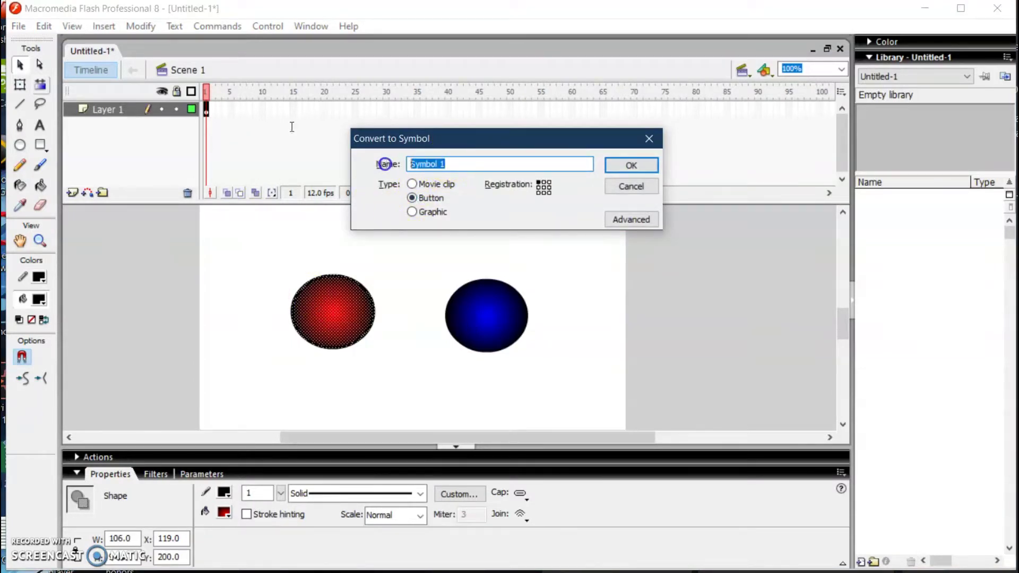
text(play)
click(629, 165)
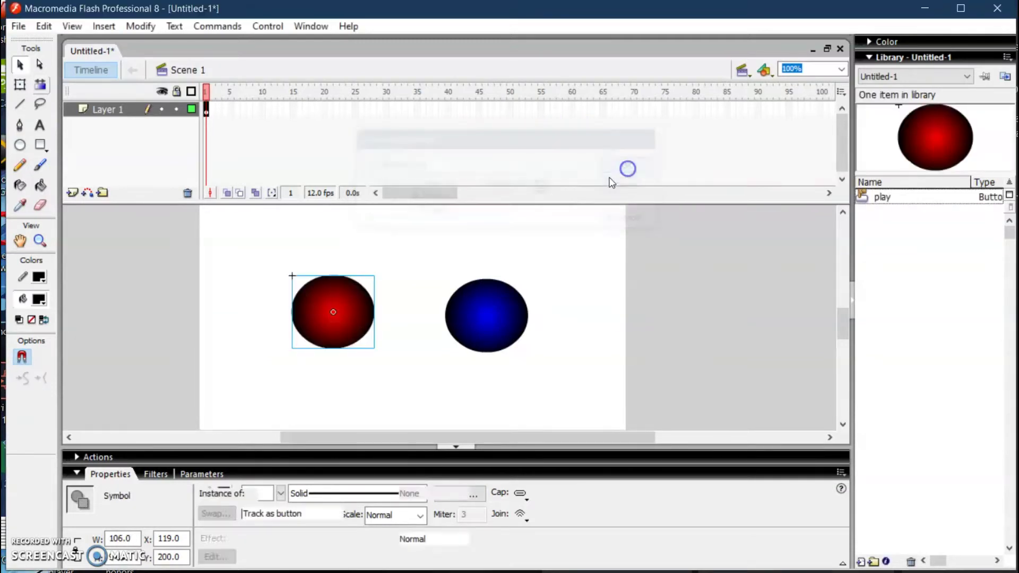
Convert the blue circle to a Button symbol named "stop"
click(490, 320)
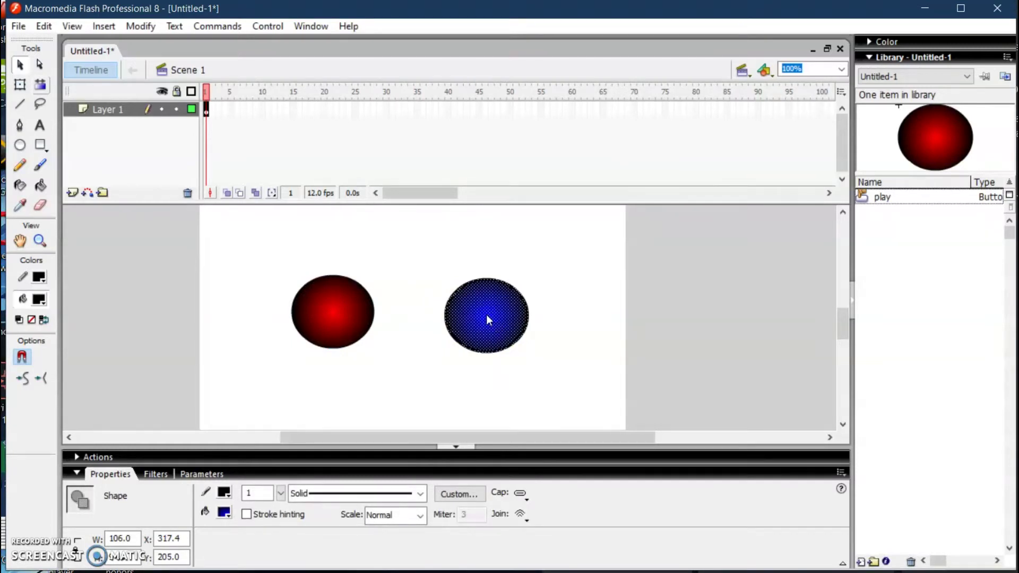
key(F8)
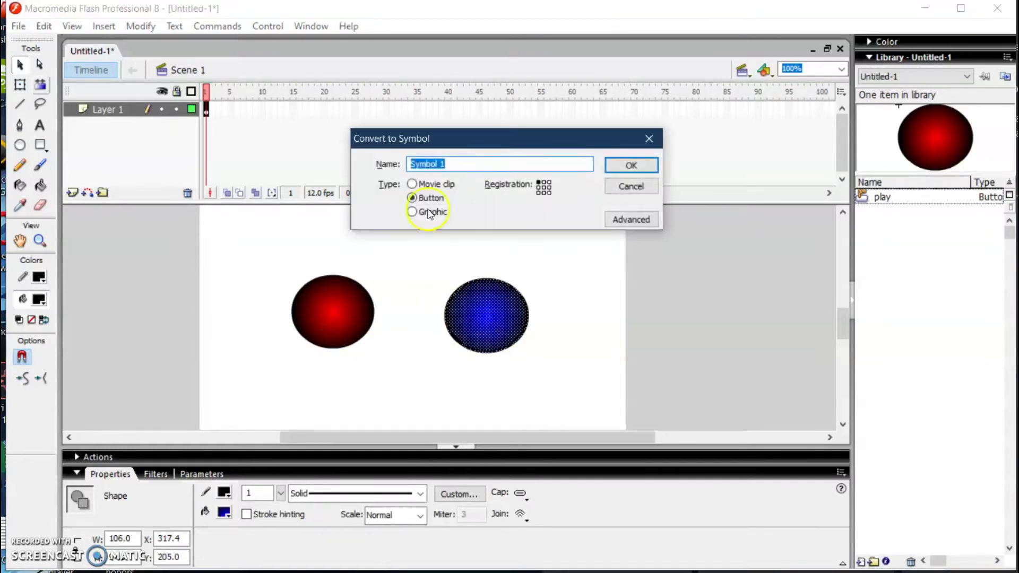
click(460, 163)
drag(459, 163, 355, 164)
text(stop)
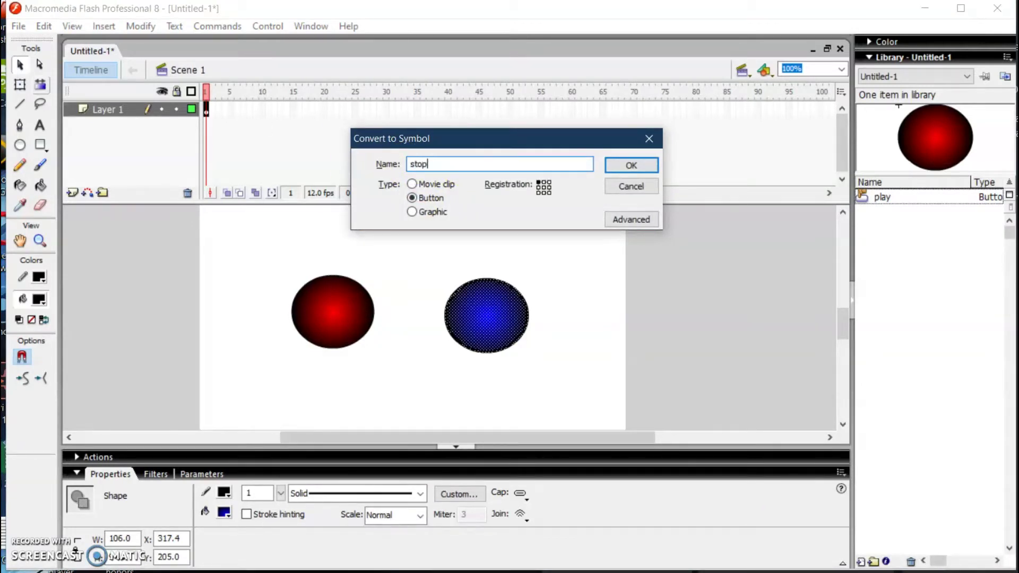
click(628, 165)
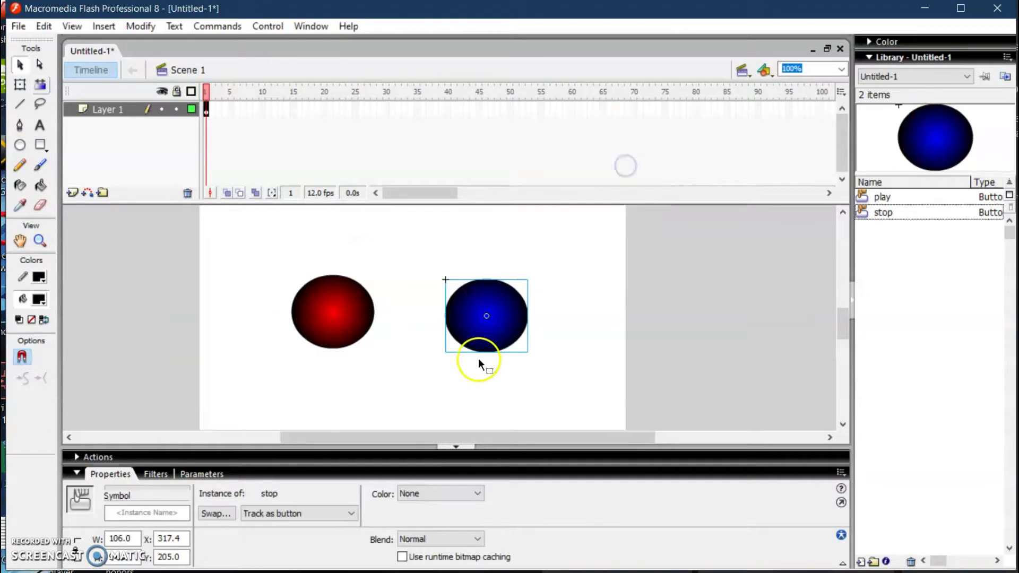
click(569, 367)
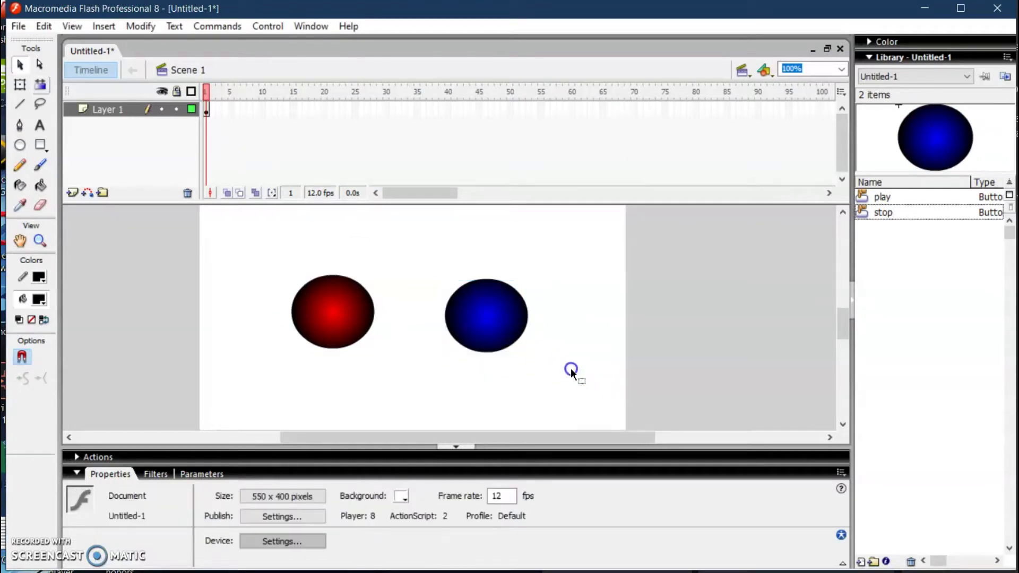
Open the red play button symbol for editing at its Up frame, with nothing selected
click(335, 313)
click(336, 318)
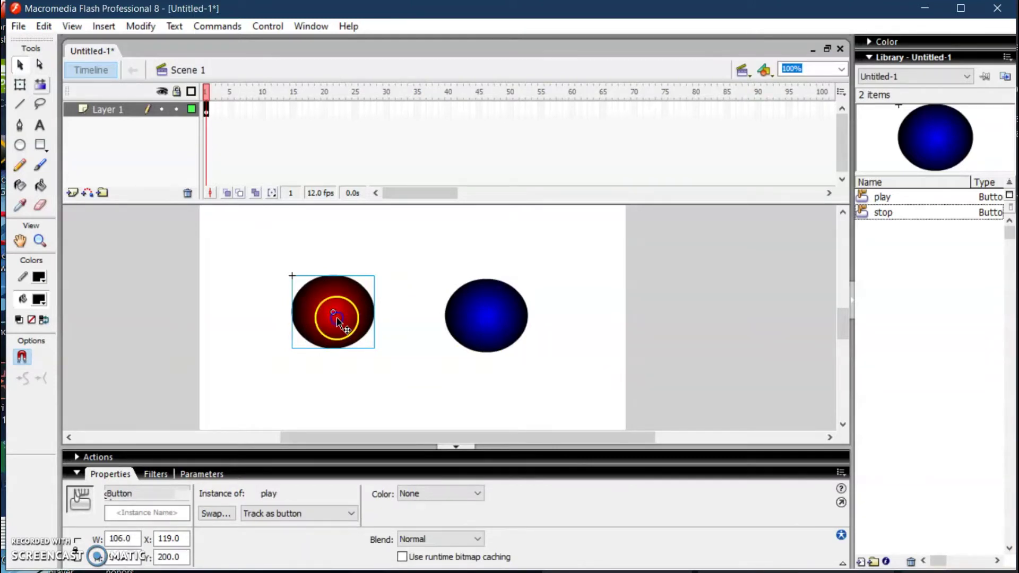
double_click(337, 321)
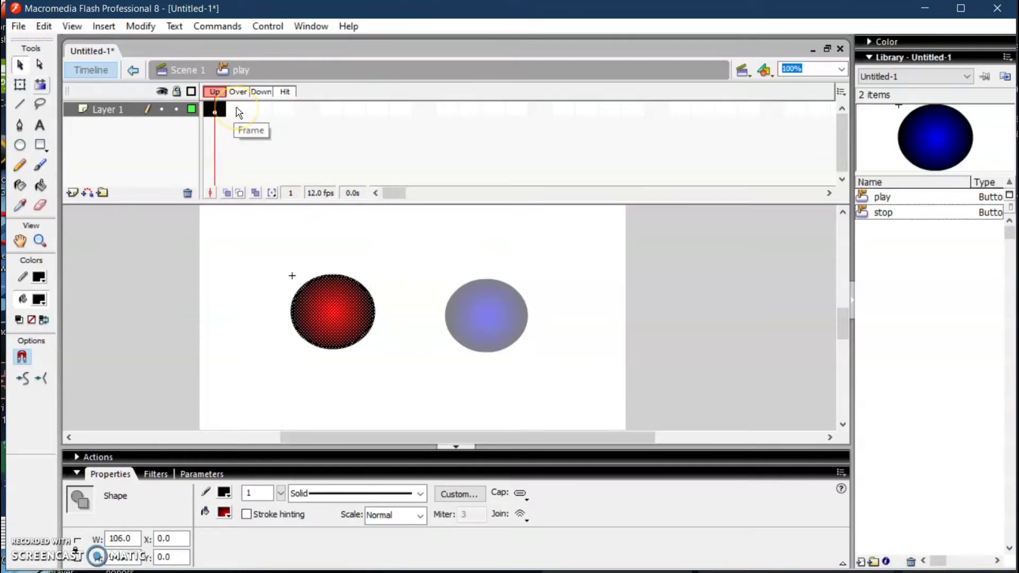
click(268, 110)
click(215, 108)
click(265, 109)
click(222, 110)
click(212, 110)
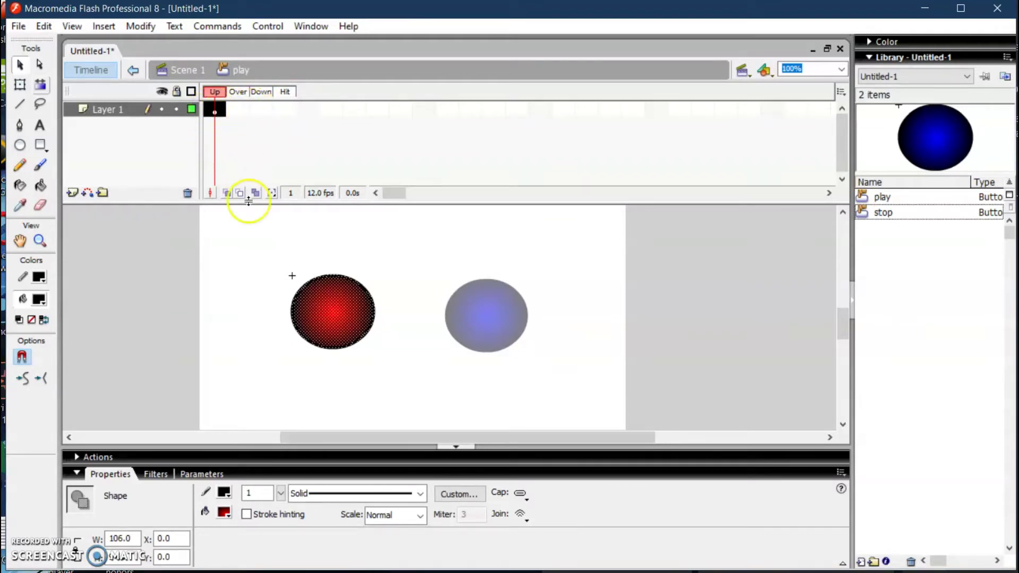
click(245, 277)
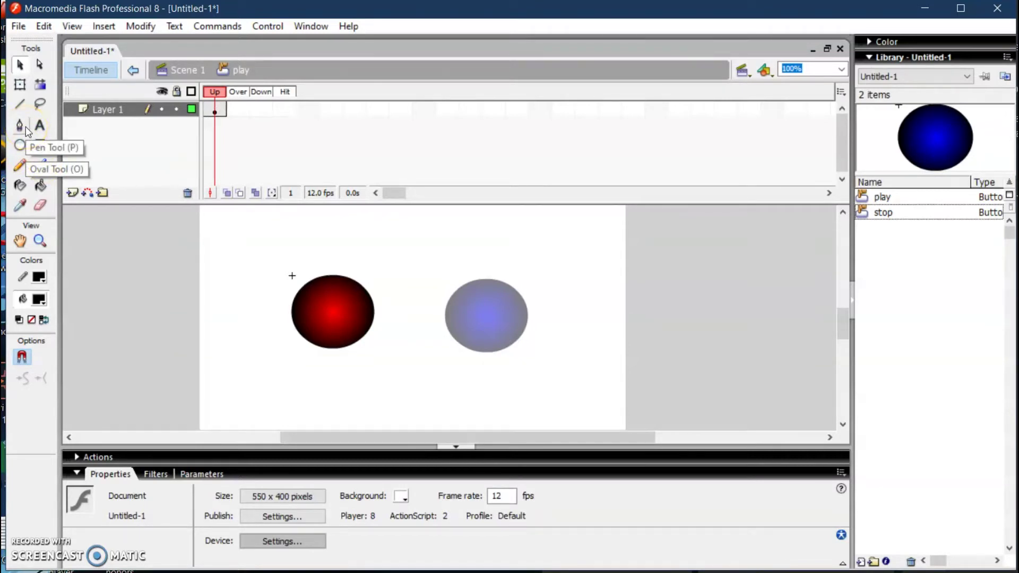
Draw a small right-pointing triangle beside the red circle with the Line tool and fill it with black
click(20, 104)
mouse_move(230, 291)
mouse_down()
mouse_move(265, 308)
mouse_move(231, 328)
mouse_move(230, 291)
mouse_up()
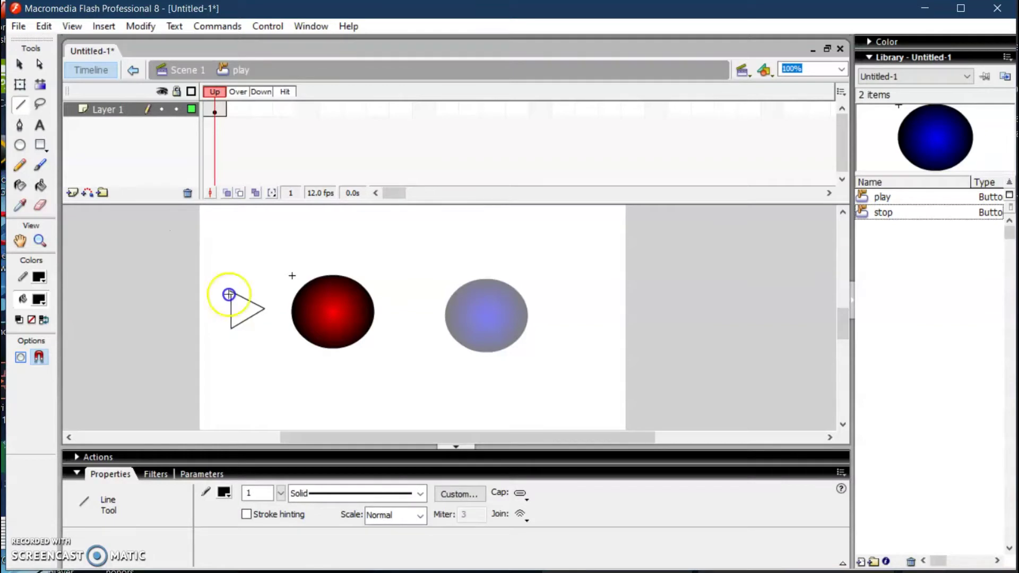
click(19, 64)
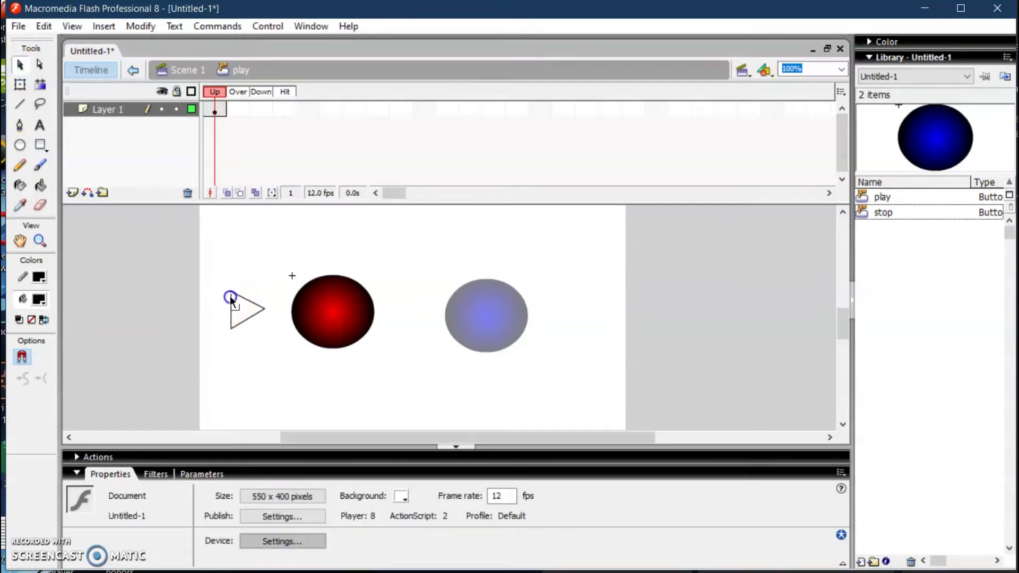
click(234, 332)
click(231, 290)
click(261, 308)
click(41, 185)
click(237, 307)
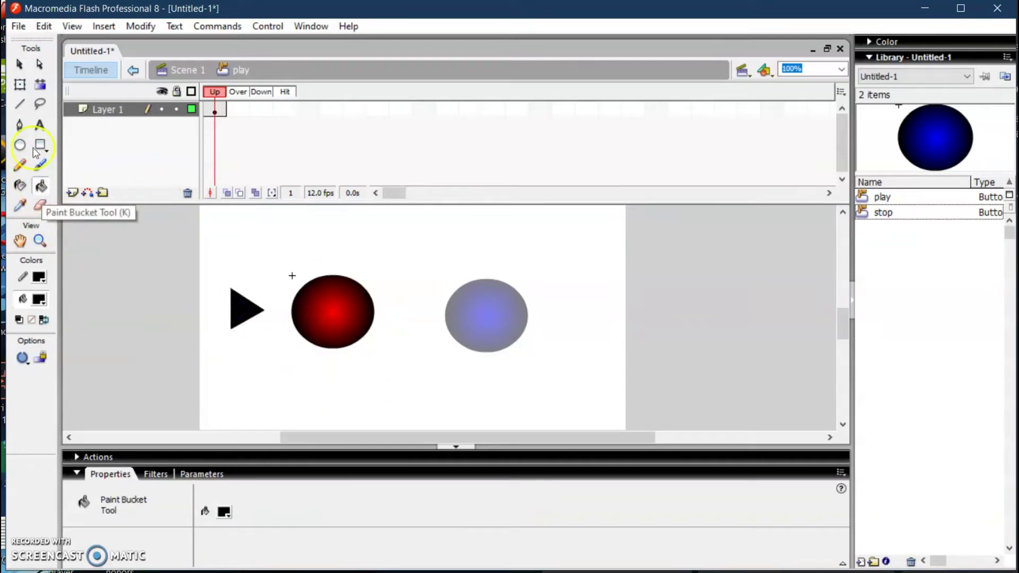
Move the whole black triangle onto the middle of the red circle, at about X 38, Y 20
click(19, 65)
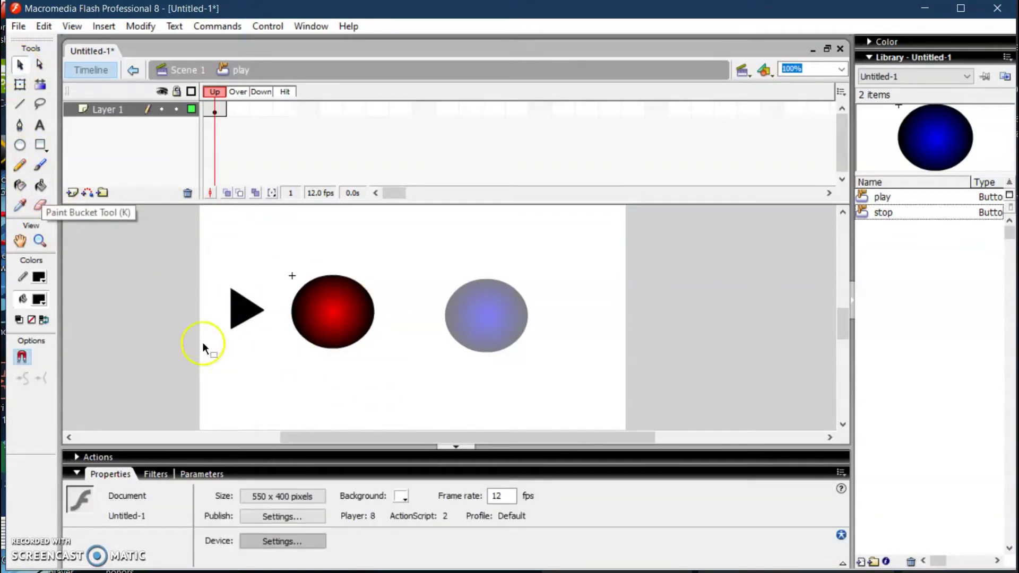
drag(193, 334, 270, 280)
drag(243, 318, 334, 317)
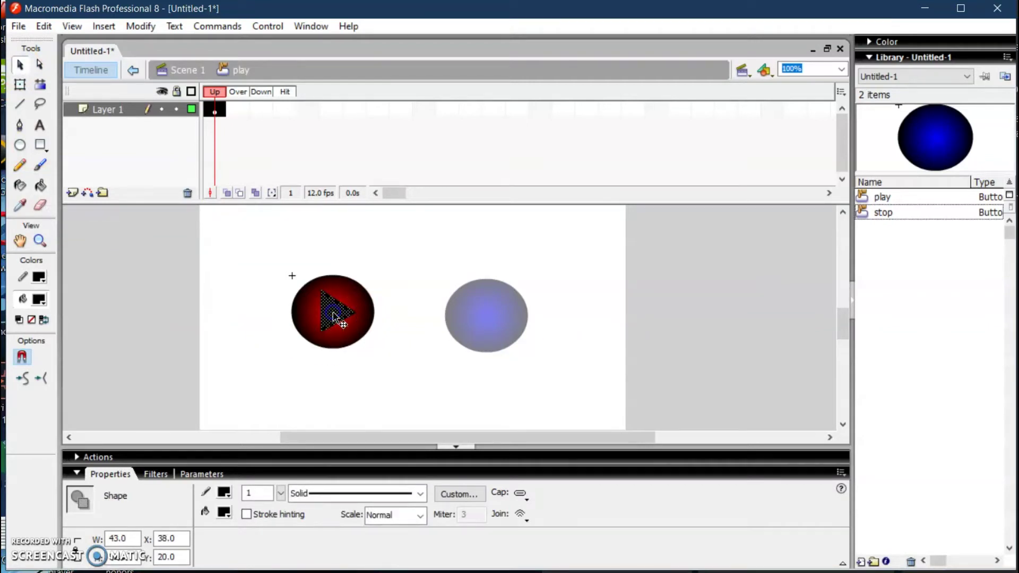
click(393, 393)
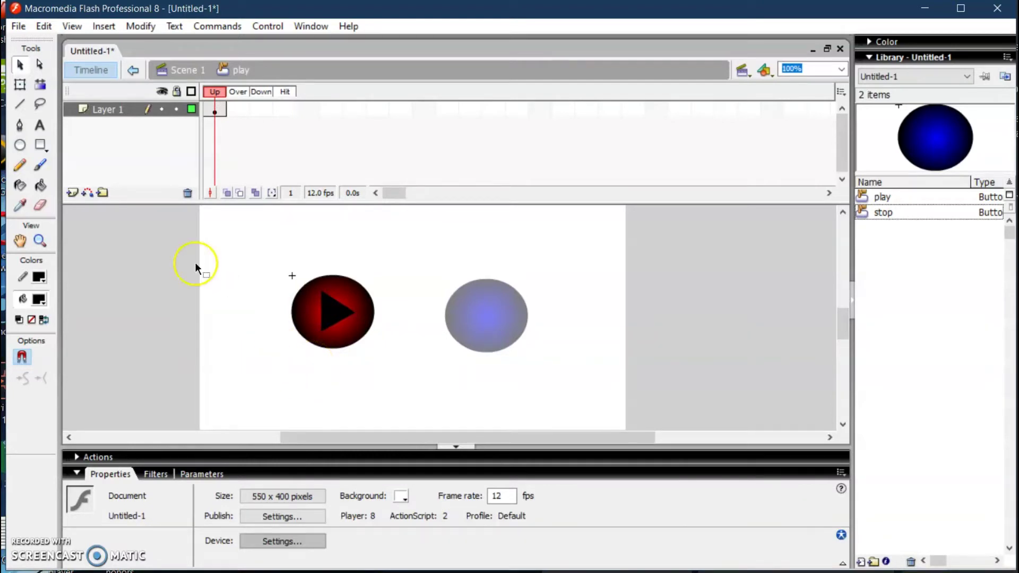
Insert a keyframe in the Over frame of the play button and deselect its artwork
click(236, 111)
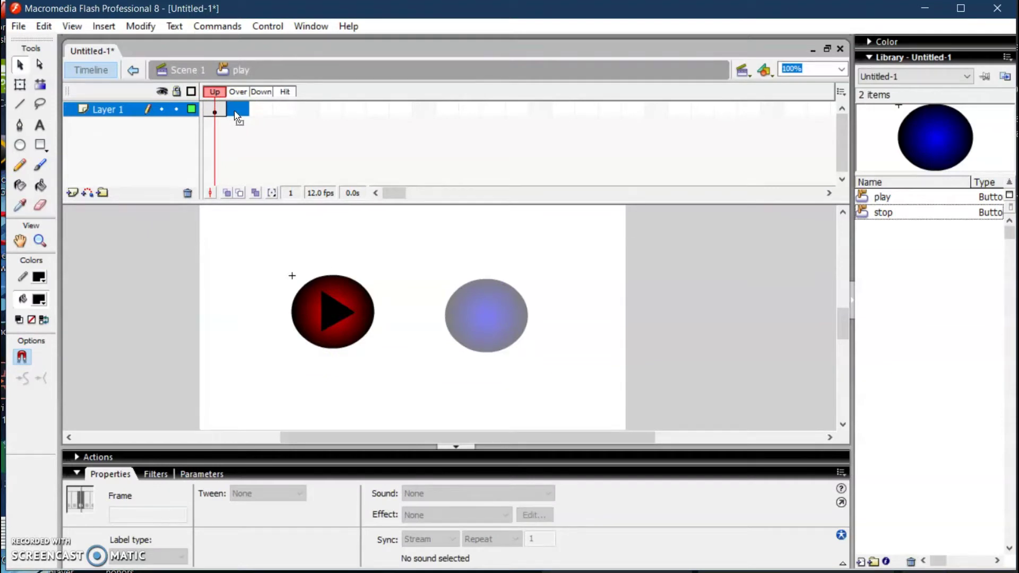
key(F6)
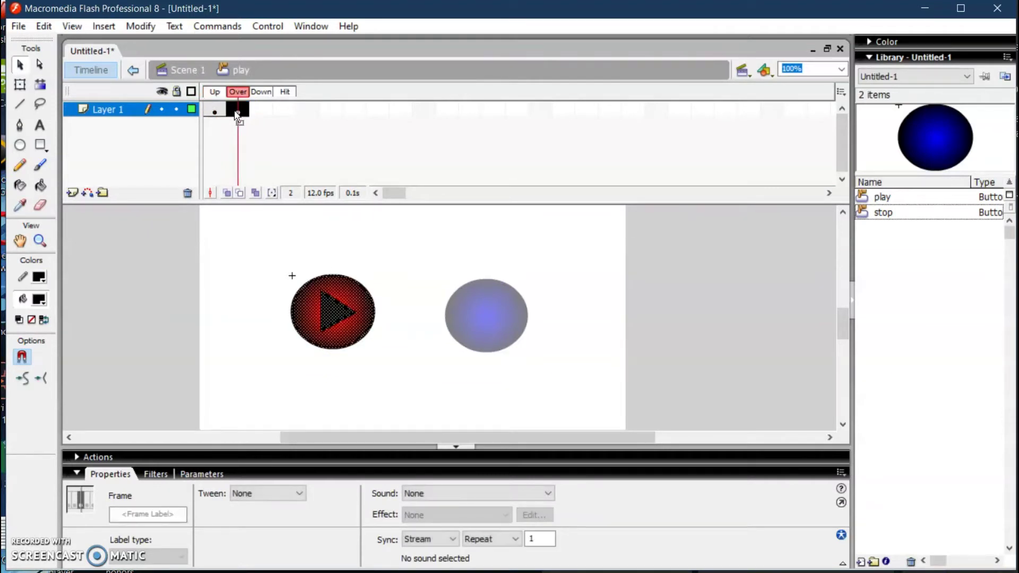
click(354, 331)
click(389, 252)
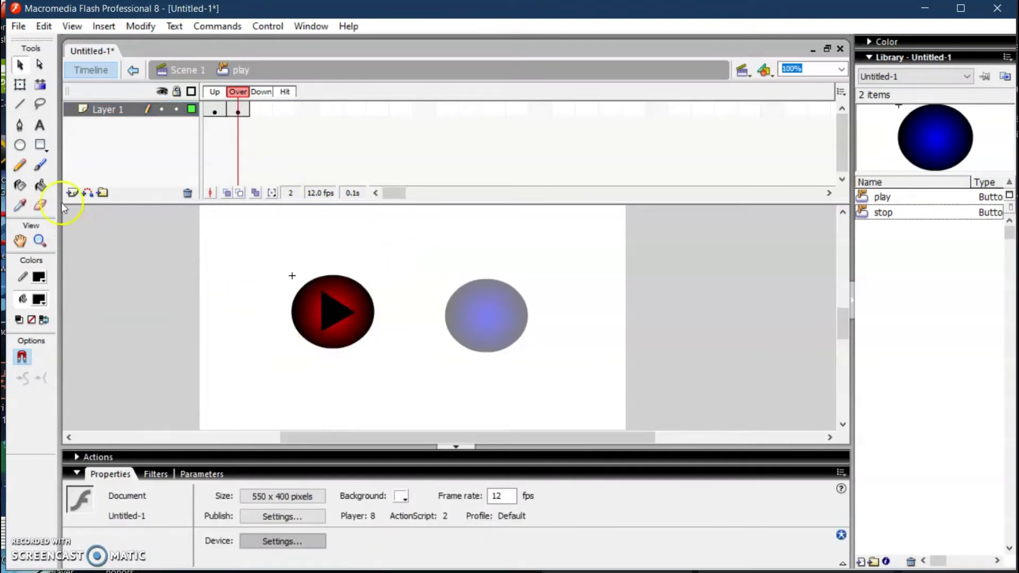
Add the static text "play" near the lower edge of the red circle in the Over frame
click(38, 129)
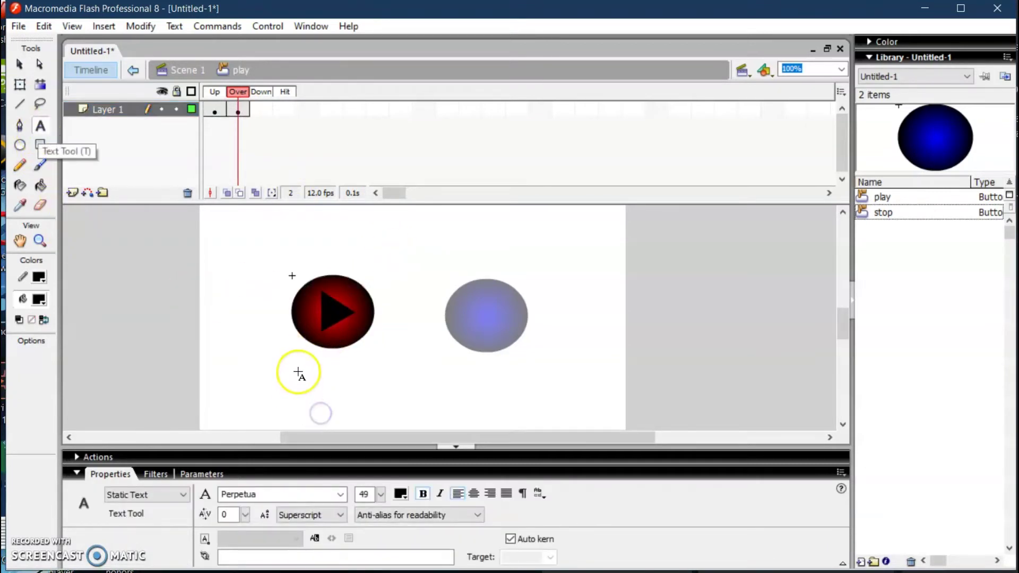
click(294, 368)
text(play)
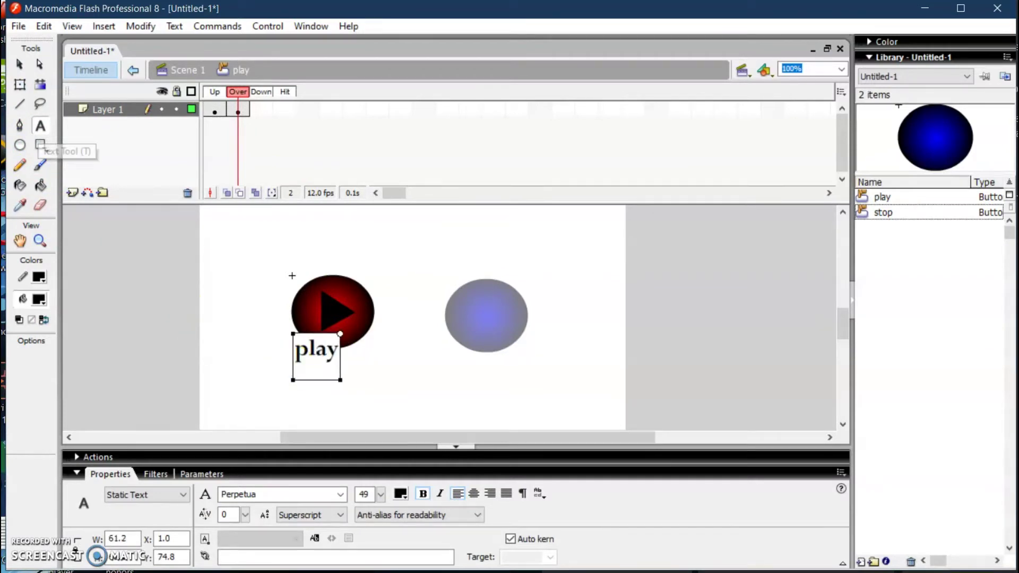
Move the "play" text just below the red circle, to about X 20, Y 91, and return to Scene 1
click(19, 64)
click(364, 335)
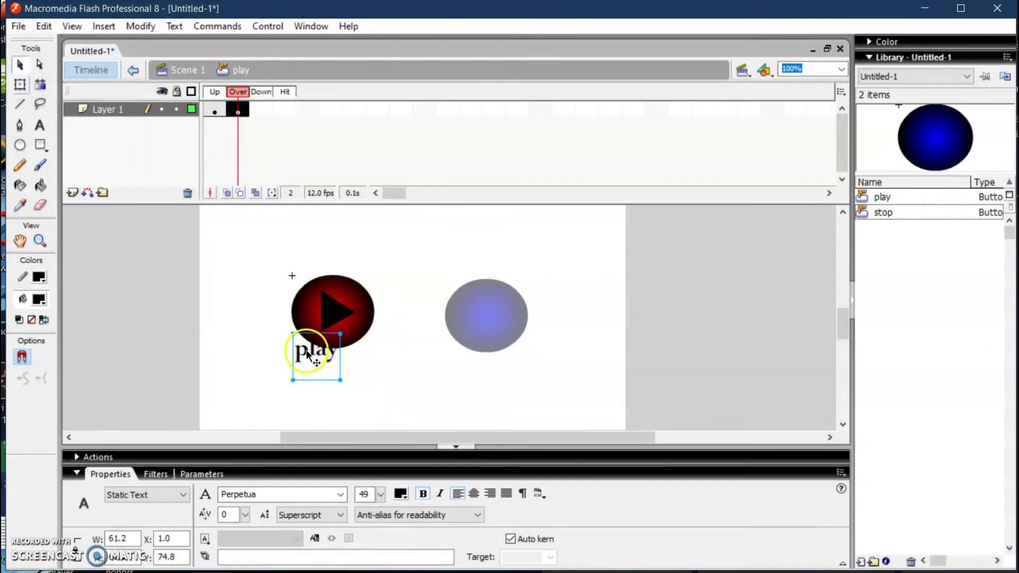
click(245, 353)
key(t)
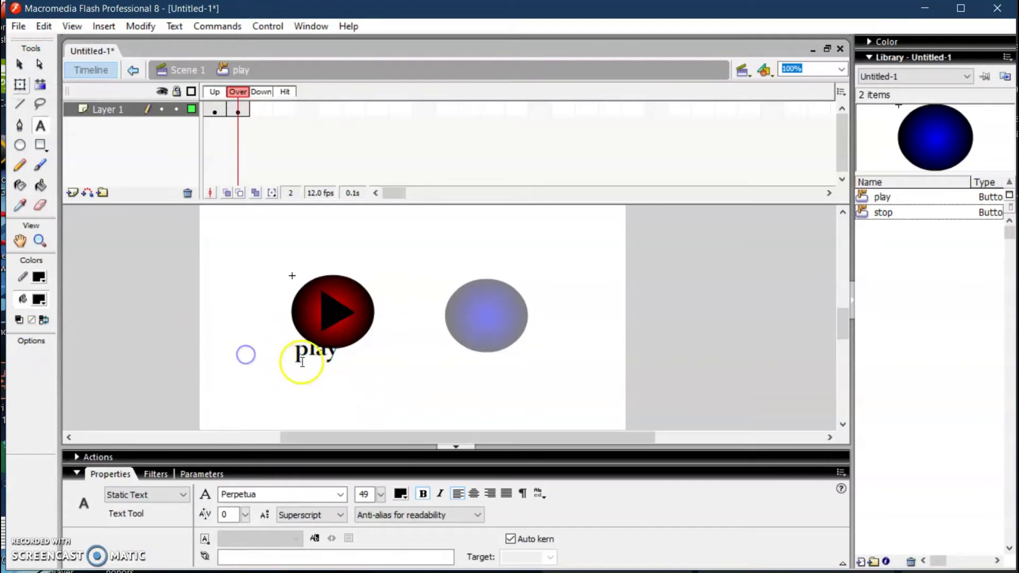
click(19, 64)
click(297, 355)
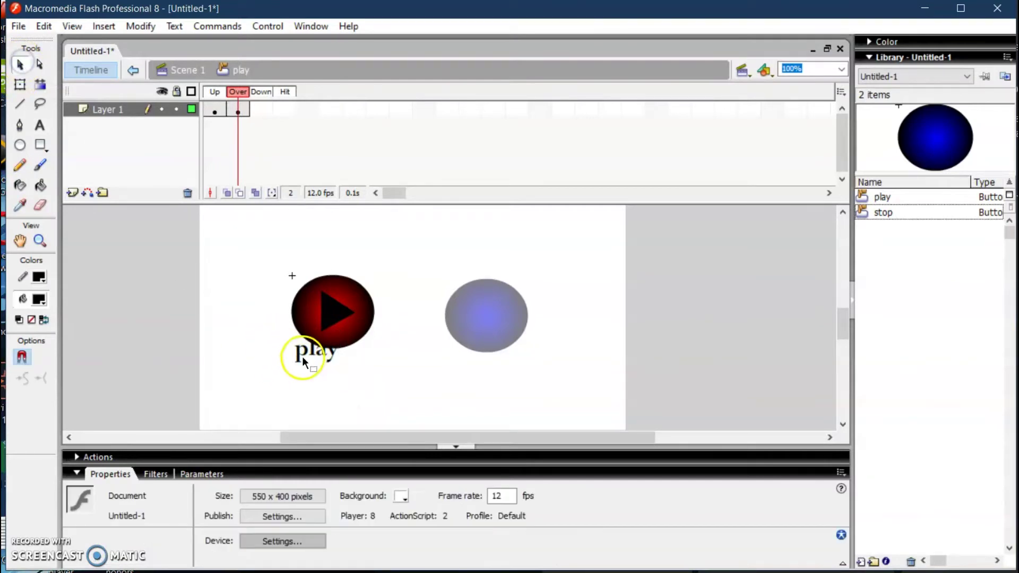
drag(310, 359, 327, 367)
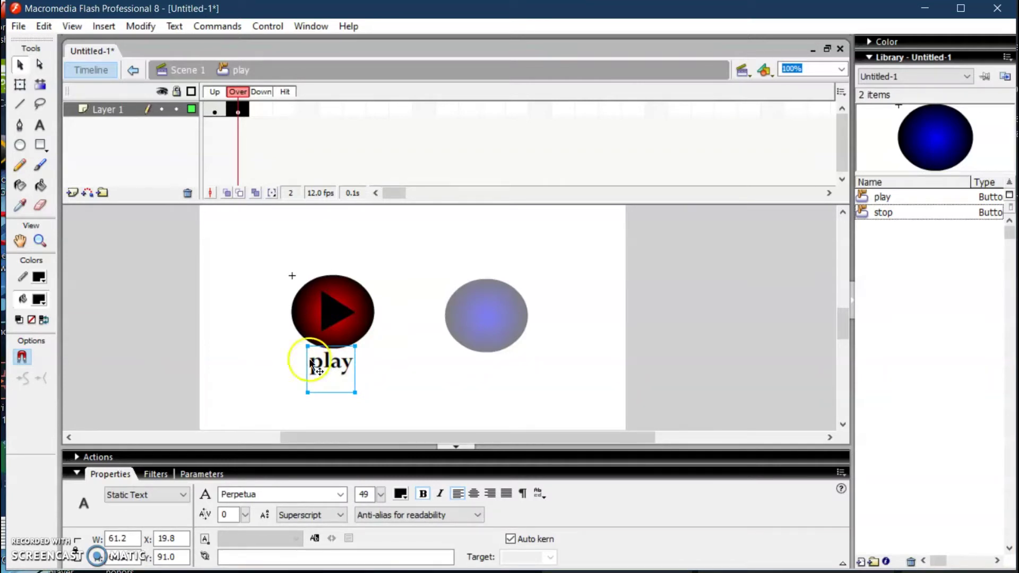
click(185, 71)
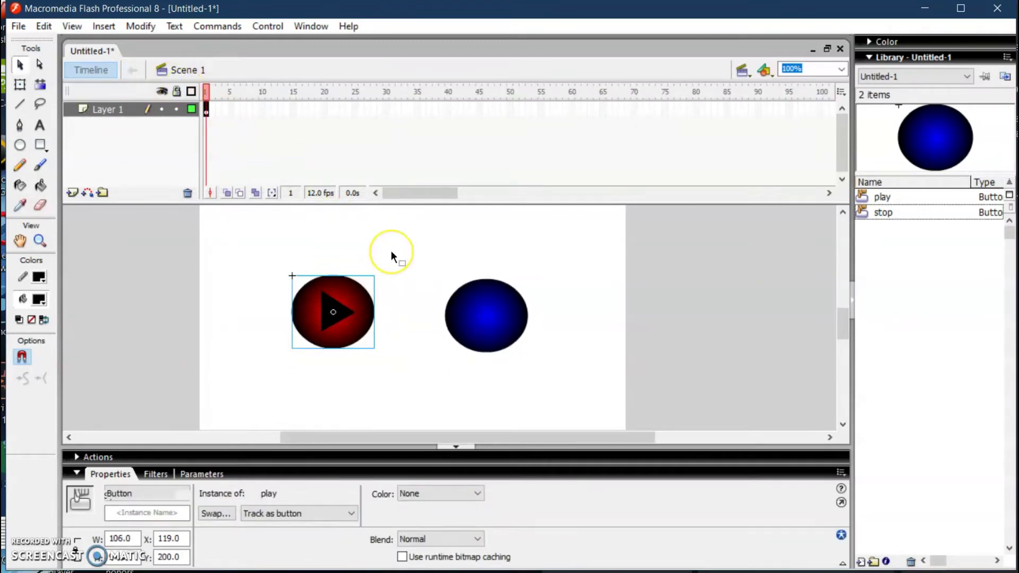
Test the movie and check the play button's rollover text in the preview
key(ctrl+Return)
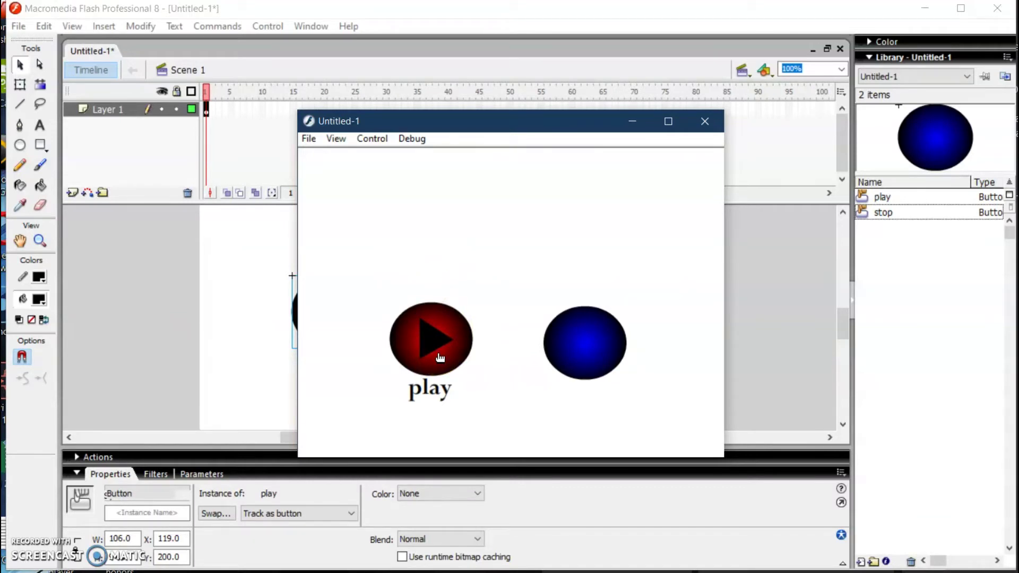
click(496, 295)
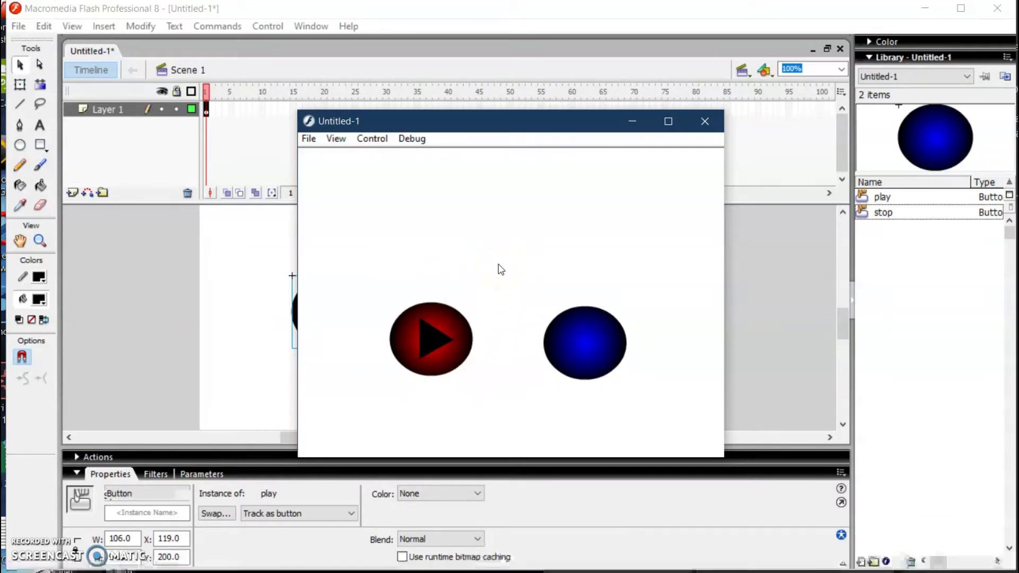
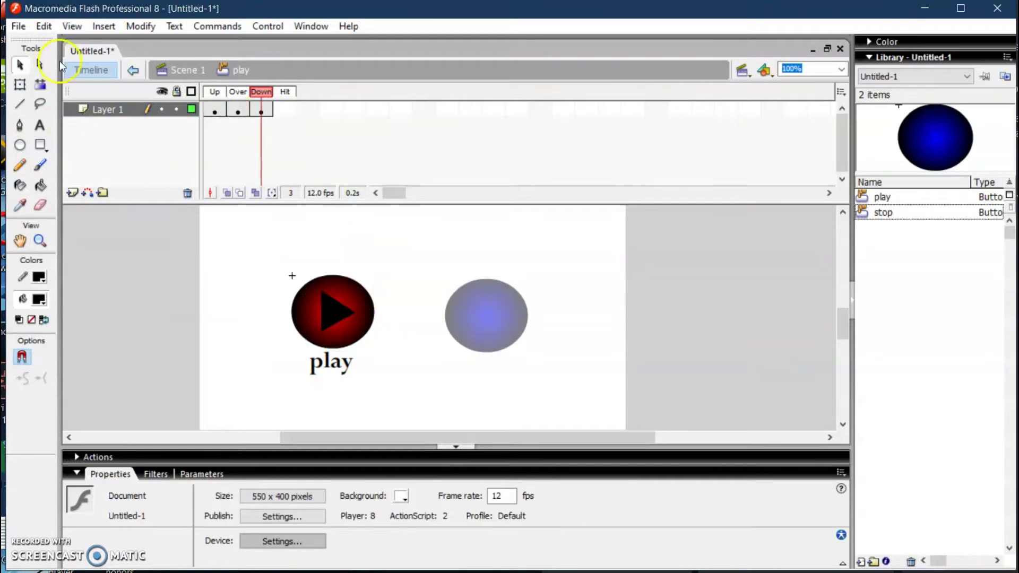
Import the sound file "Alanis Morrisette - Ironic" from the music folder into the library
click(18, 26)
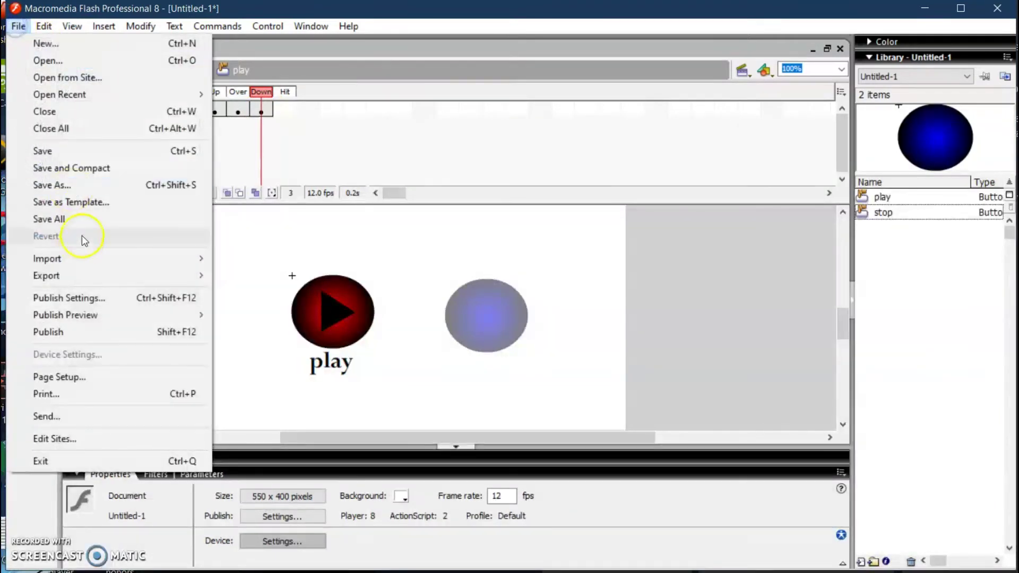
click(80, 258)
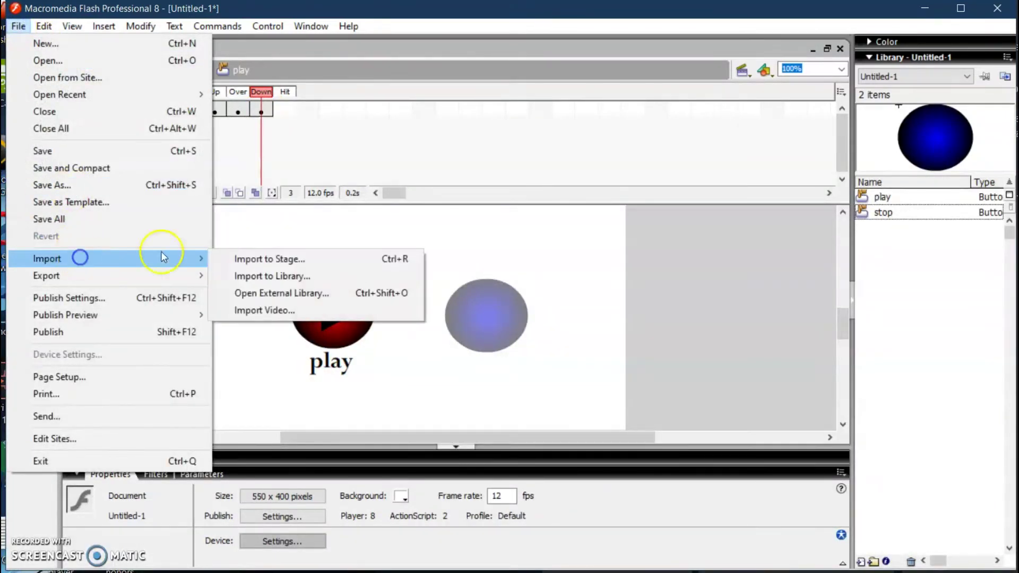
click(267, 278)
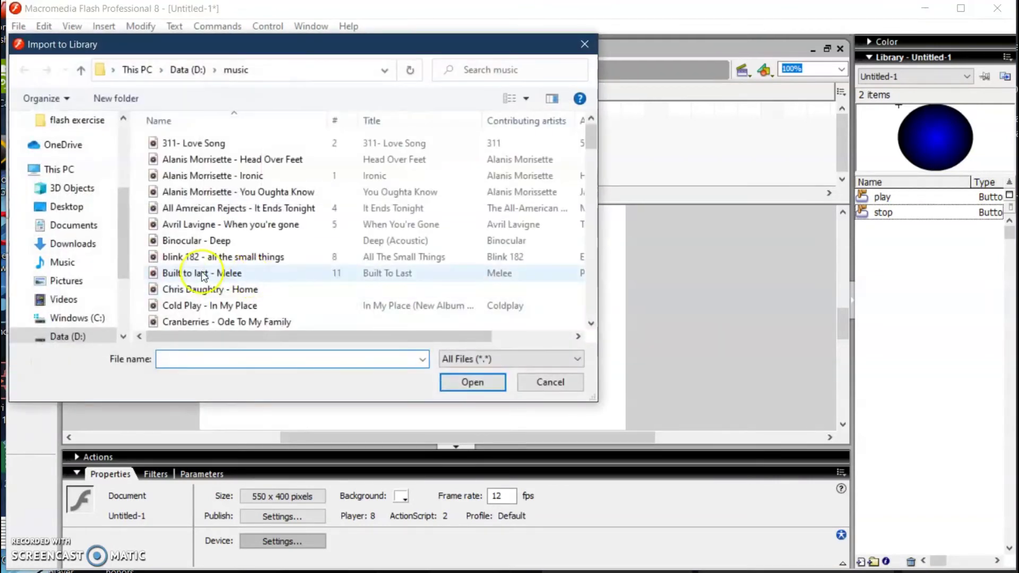
click(226, 175)
click(478, 382)
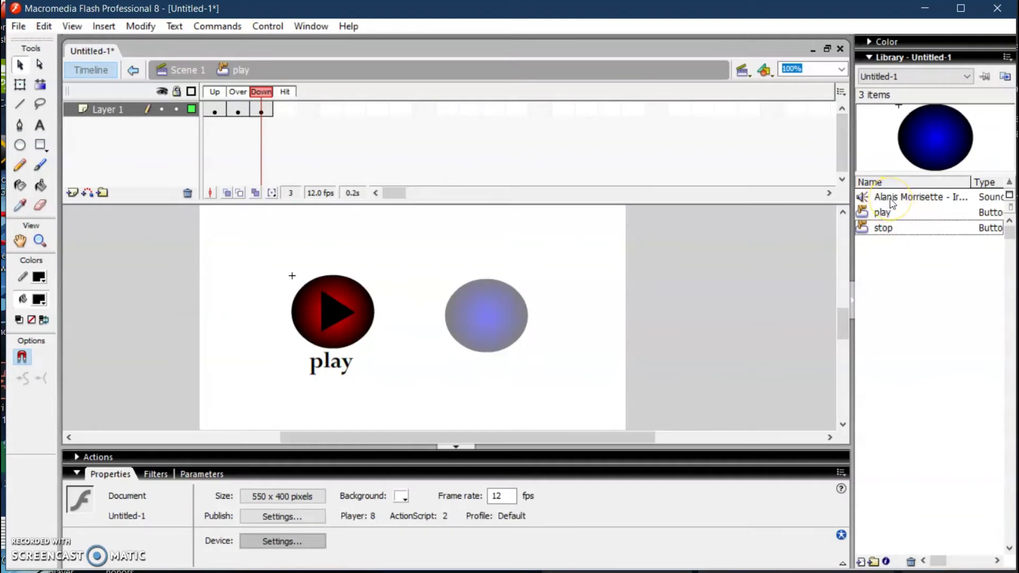
Add the imported sound to the play button's Down frame with its sync set to Start, and return to Scene 1
drag(887, 197, 331, 345)
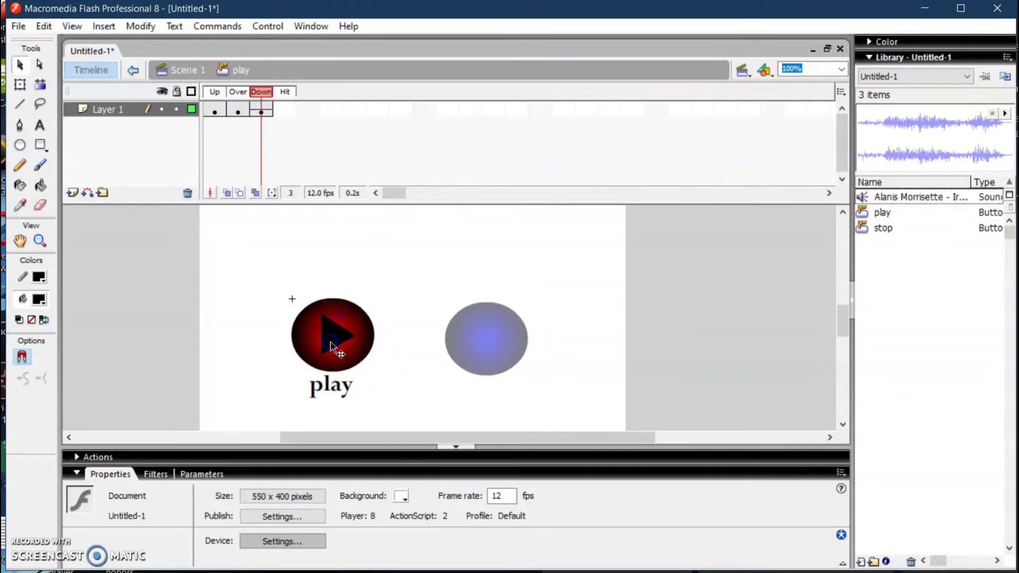
click(257, 109)
key(F6)
click(260, 112)
click(260, 112)
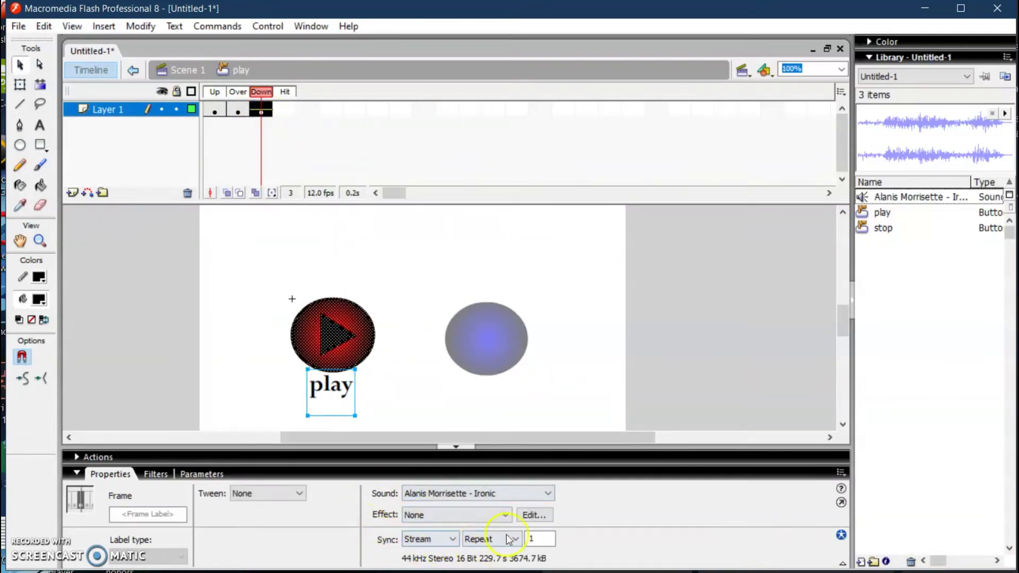
click(453, 546)
click(432, 558)
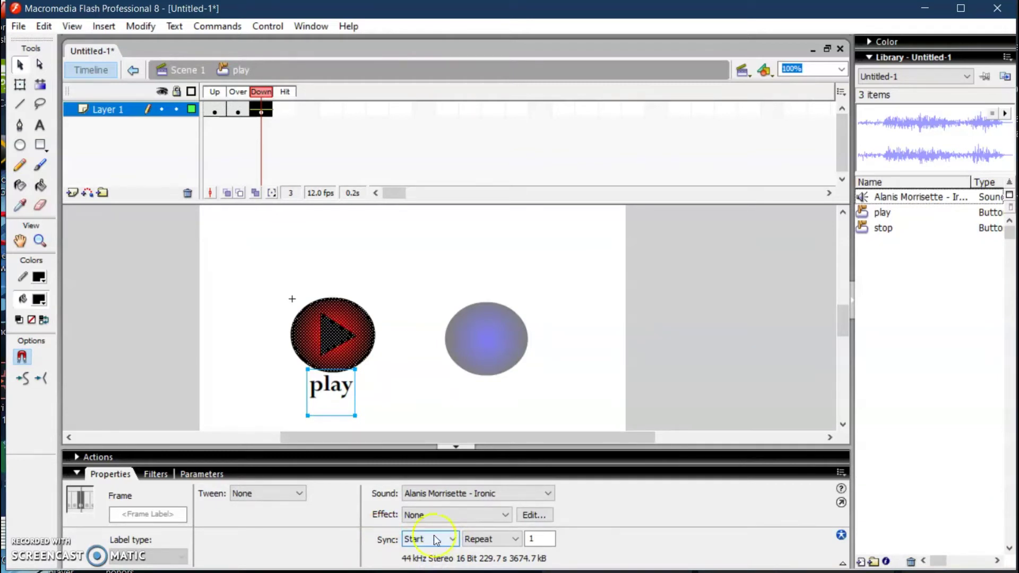
click(183, 70)
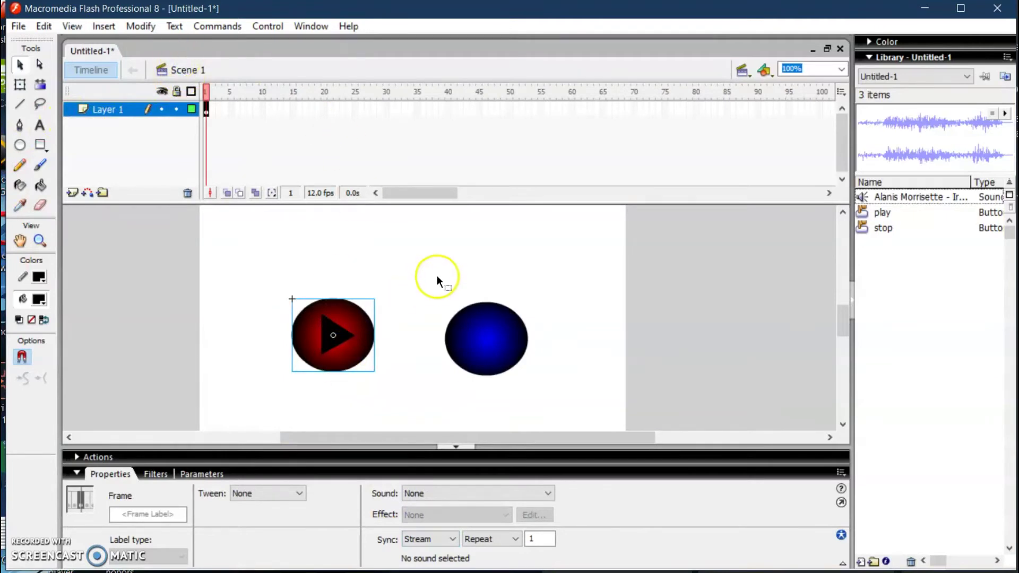
Open the stop button for editing and draw a black rectangle about 38 wide in the middle of the blue circle
click(488, 338)
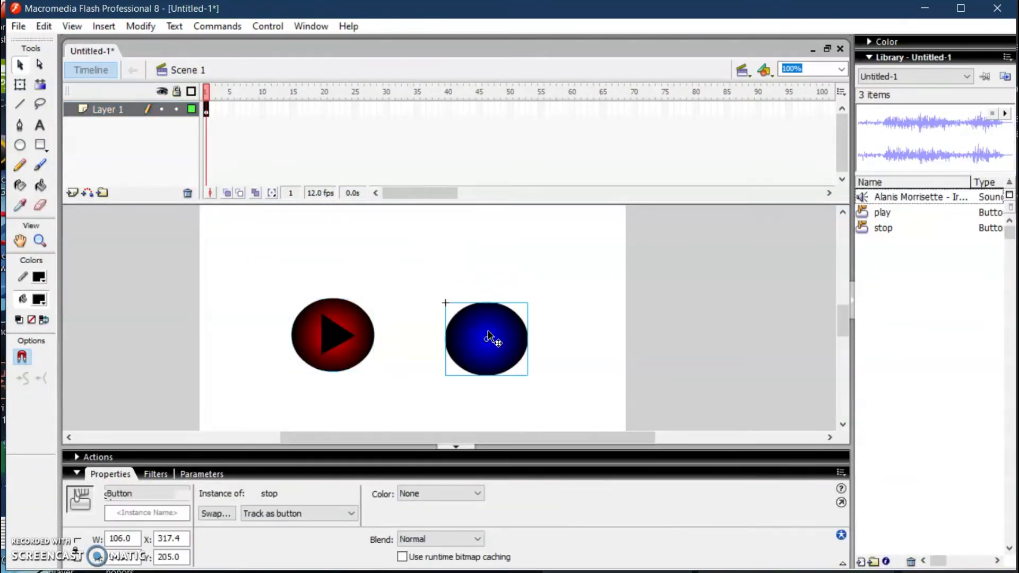
double_click(489, 338)
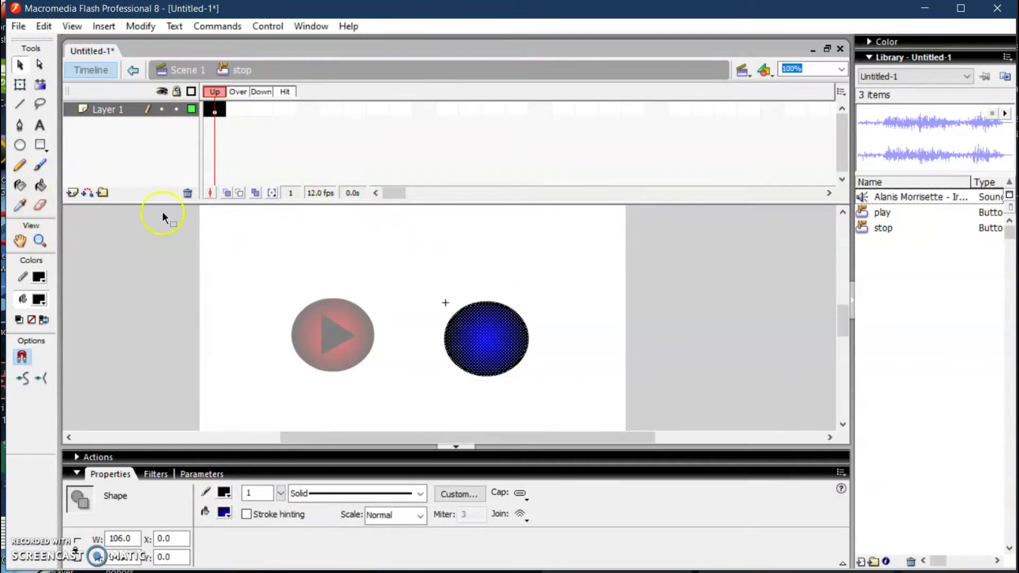
click(40, 144)
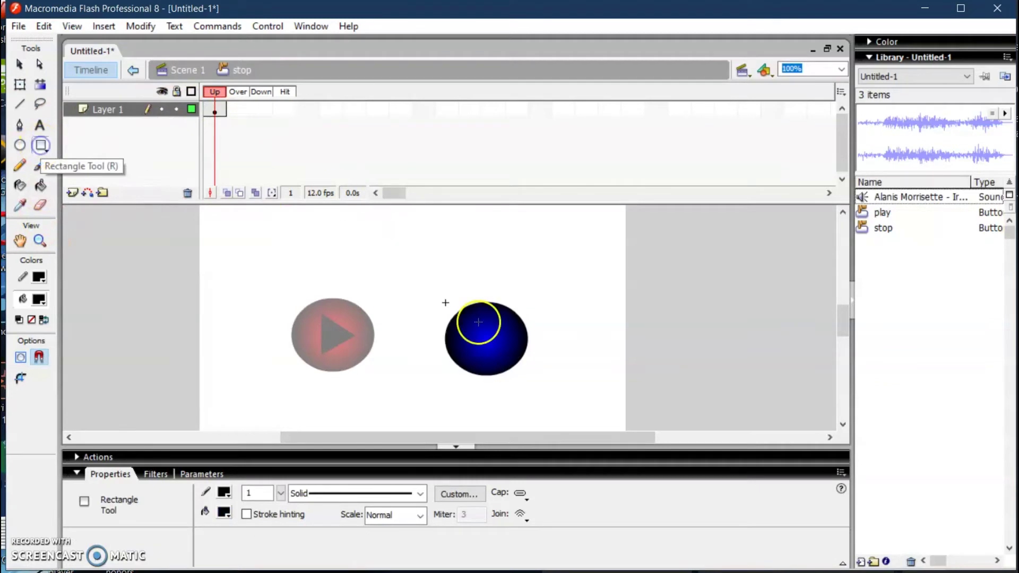
drag(475, 257, 491, 333)
click(15, 67)
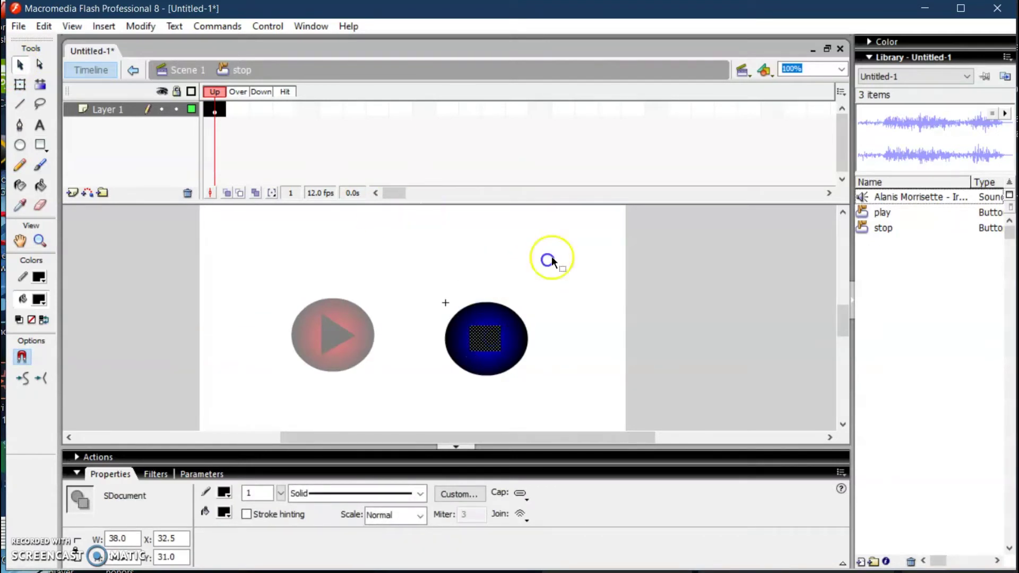
click(531, 296)
Insert a keyframe in the stop button's Over frame and add the static text "stop" near the blue circle's lower edge
click(238, 109)
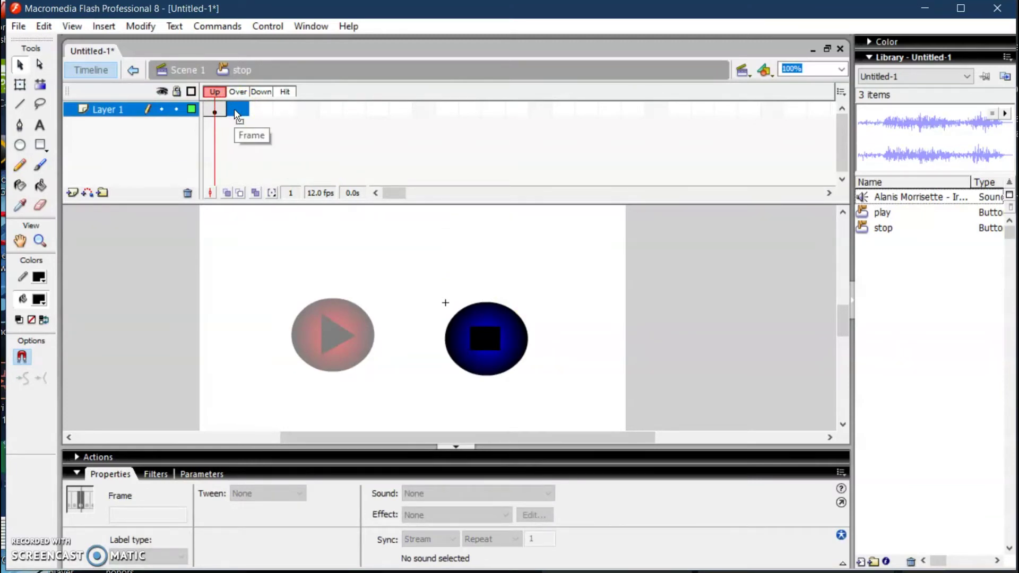
key(F6)
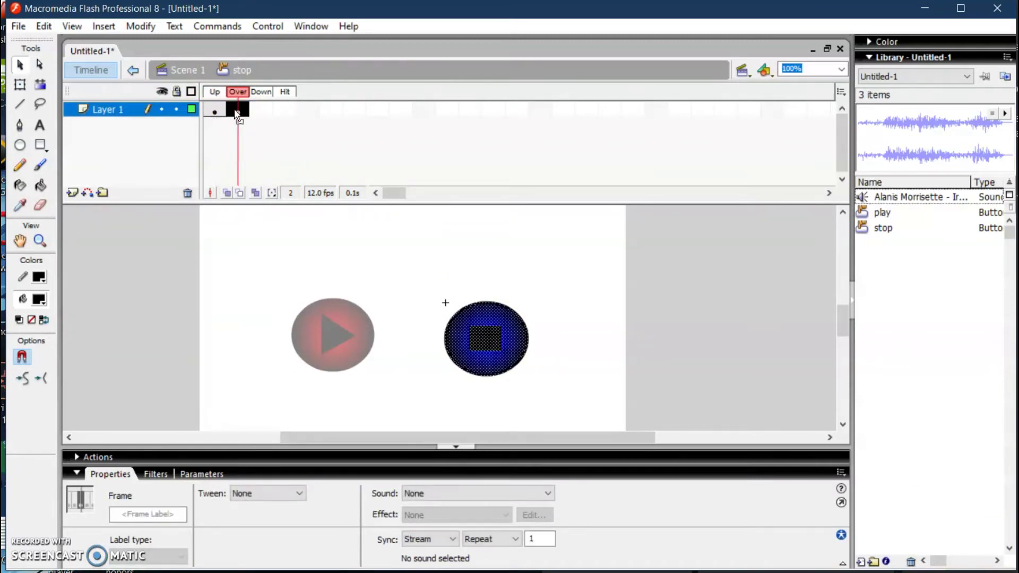
click(40, 126)
click(470, 392)
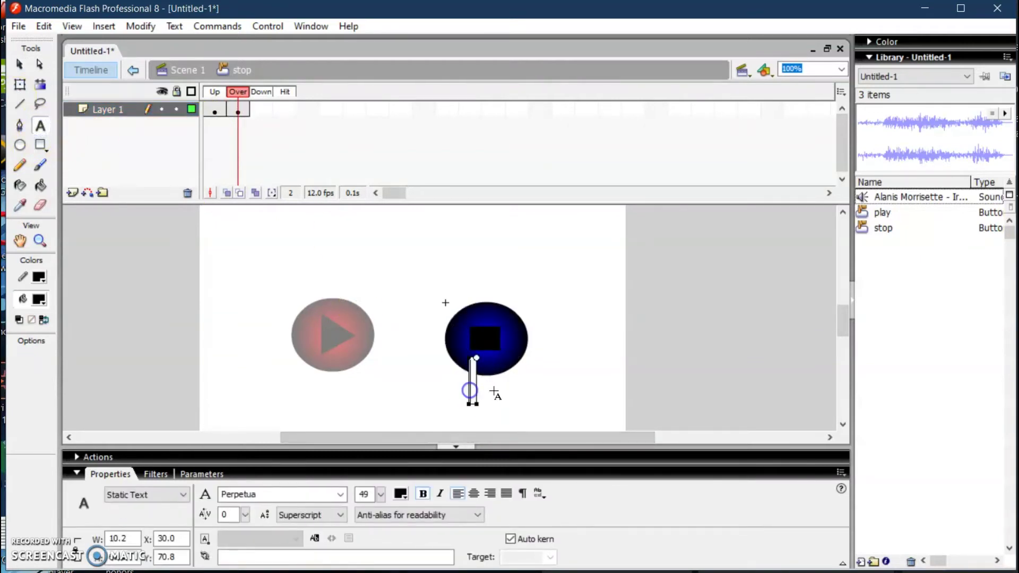
text(stop)
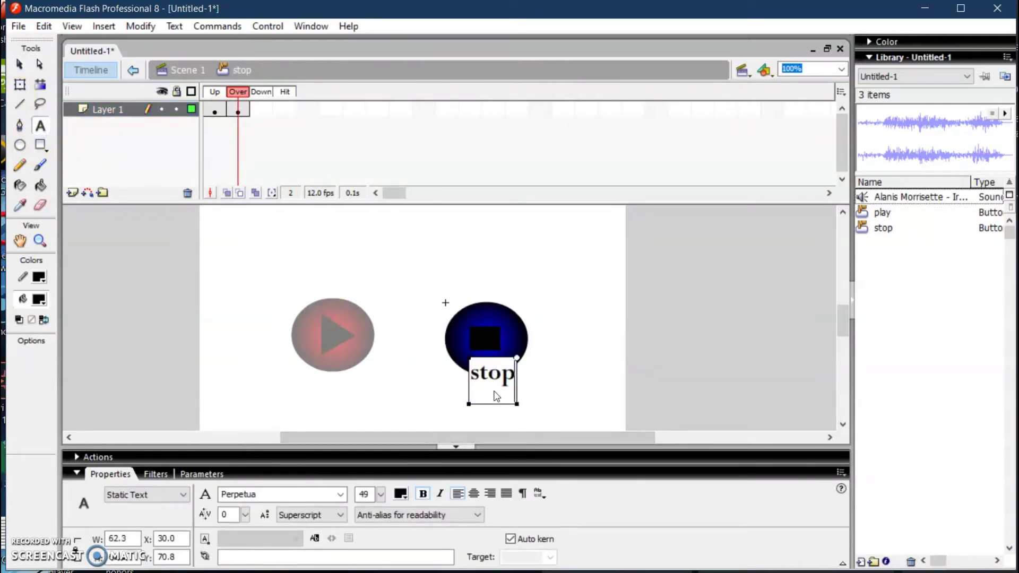
Move the "stop" text down so it sits just below the blue circle
click(21, 84)
click(20, 64)
click(503, 381)
drag(504, 381, 508, 388)
Insert a keyframe in the stop button's Down frame and add the "Alanis Morrisette - Ironic" sound to it
click(260, 110)
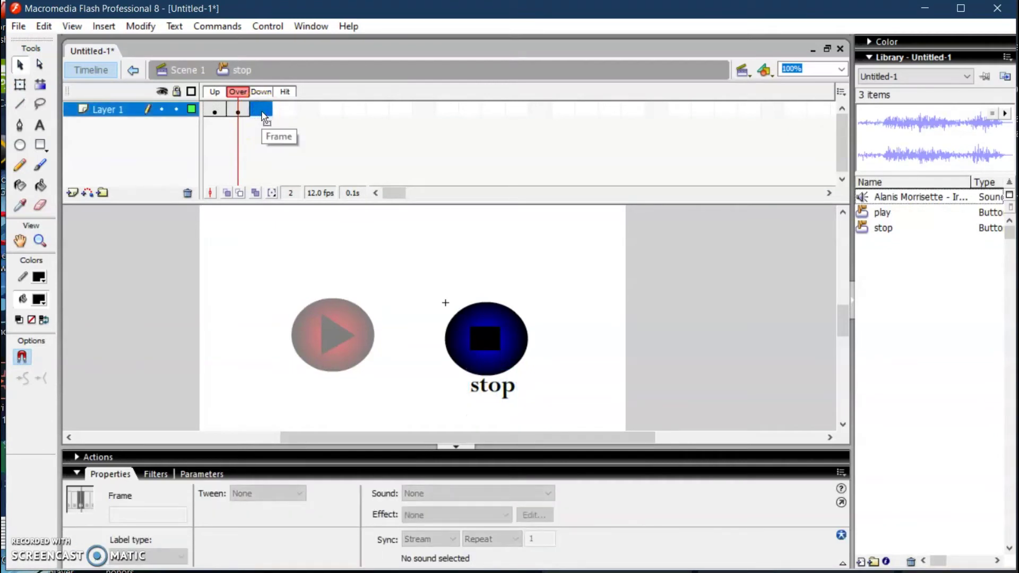
key(F6)
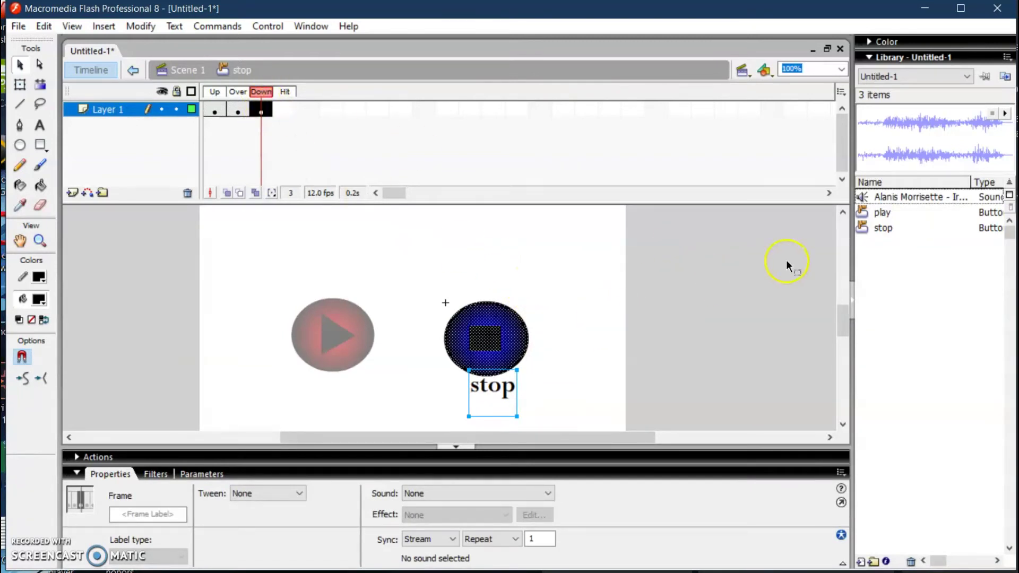
click(895, 198)
drag(899, 202, 489, 342)
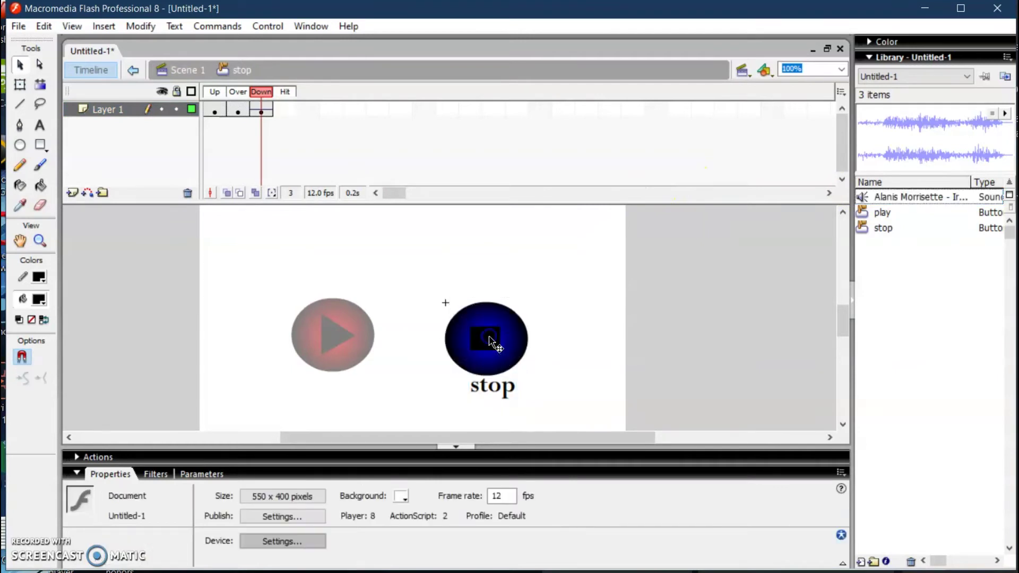
click(489, 344)
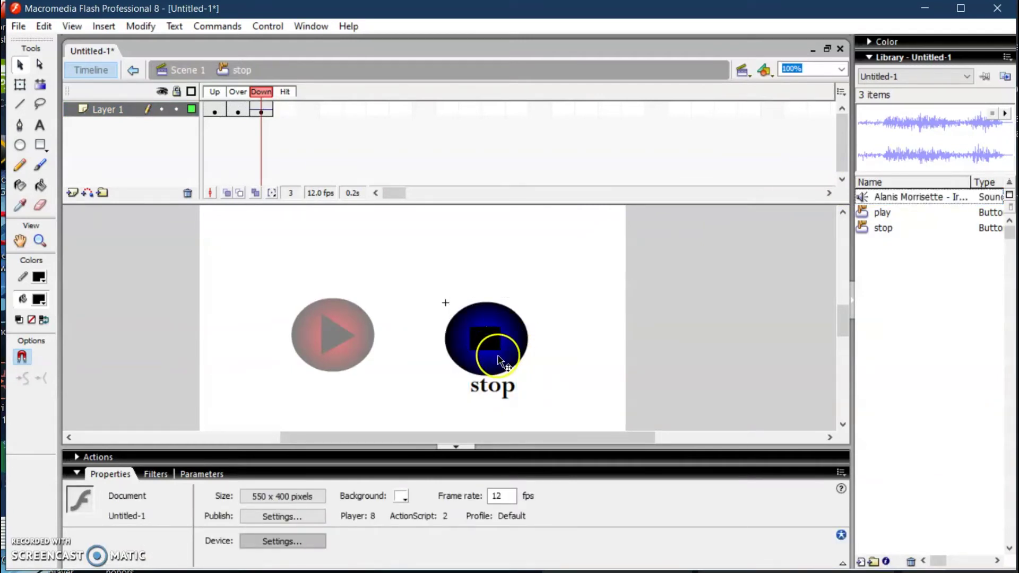
Set the sound sync of the stop button's Down frame to Stop and return to Scene 1
click(260, 110)
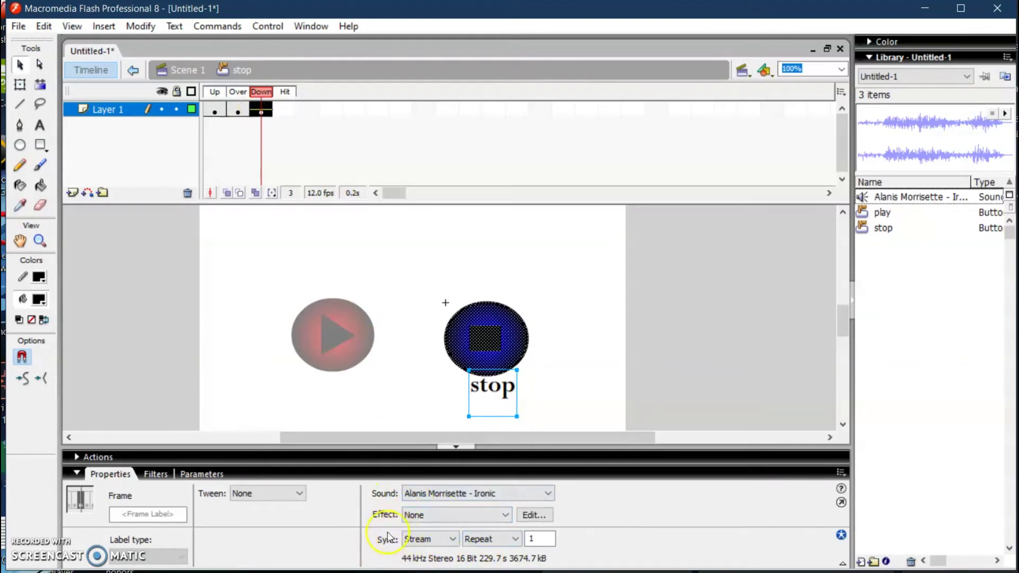
click(452, 539)
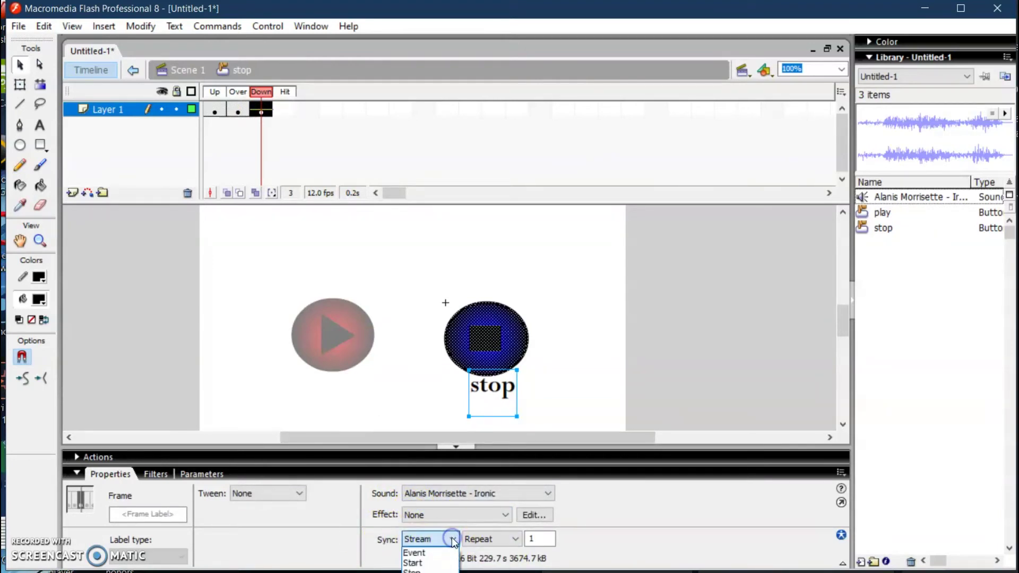
click(434, 564)
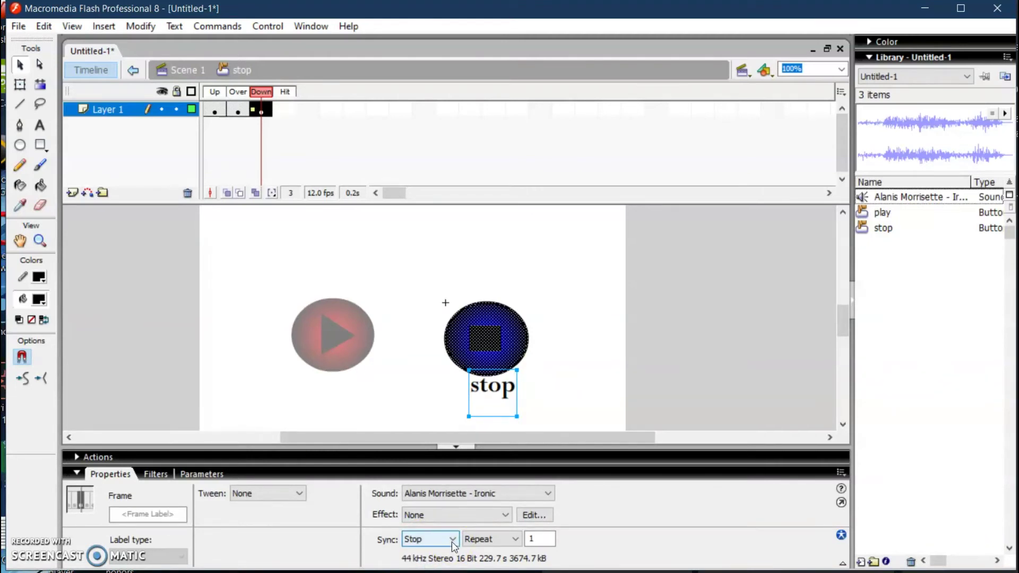
click(186, 69)
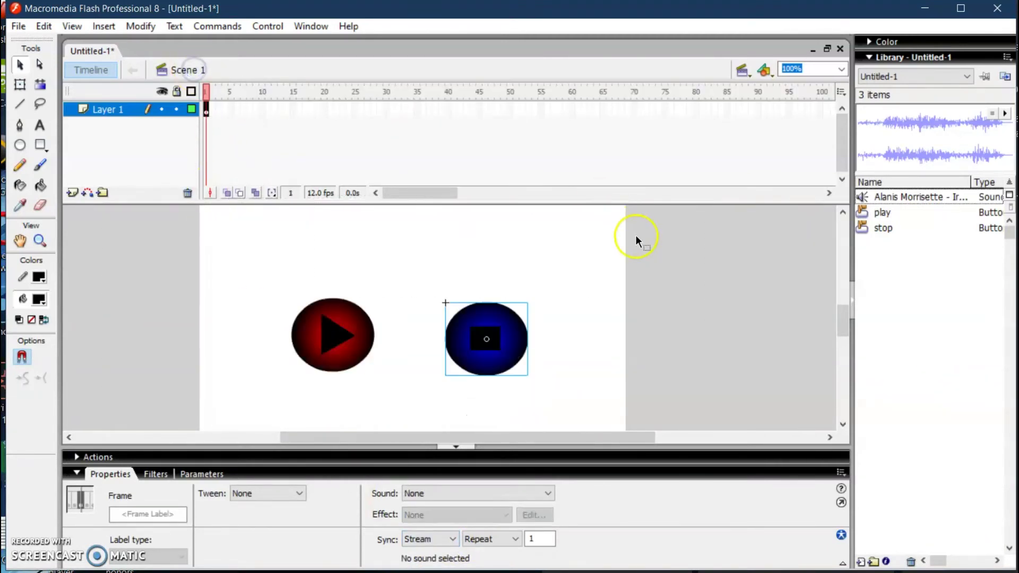
Test the movie by playing and stopping the sound with the two buttons, and close the preview
key(ctrl+Return)
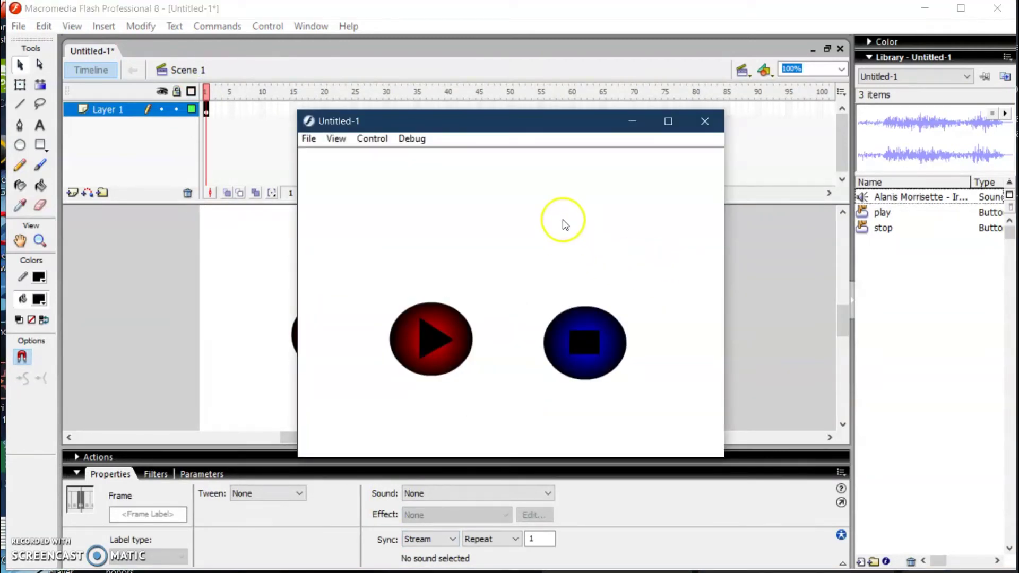
click(433, 339)
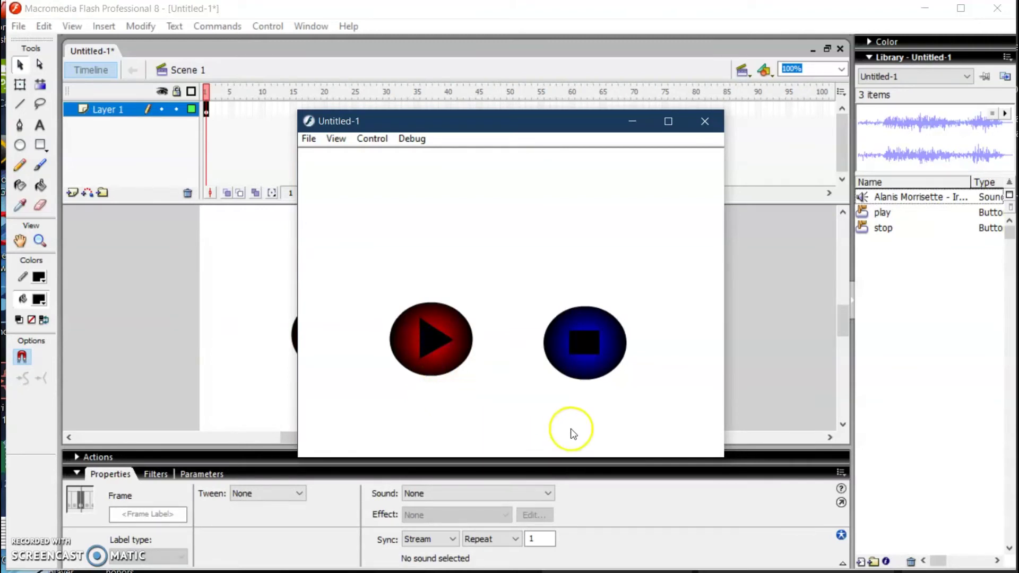
click(590, 345)
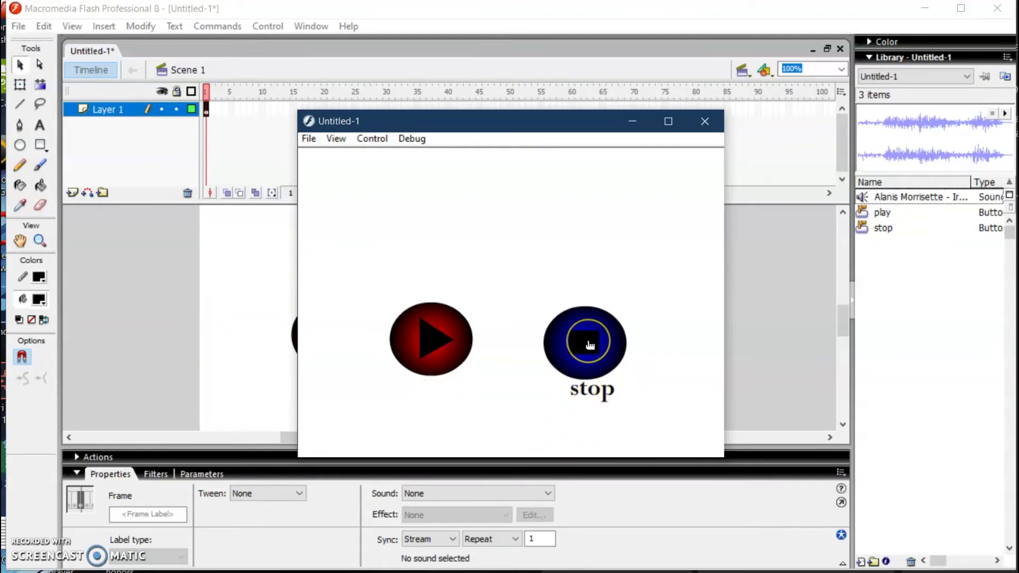
click(591, 345)
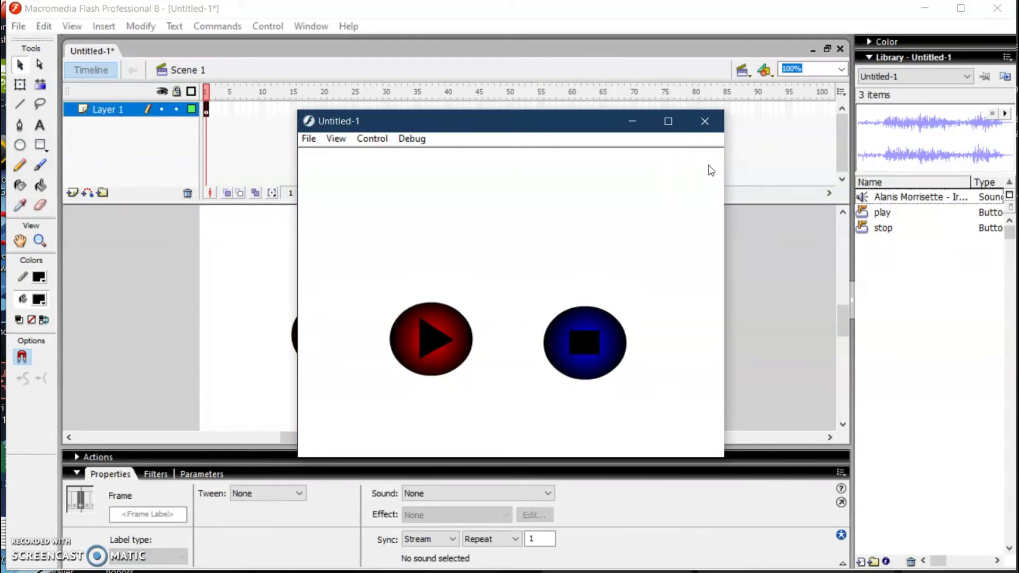
click(703, 123)
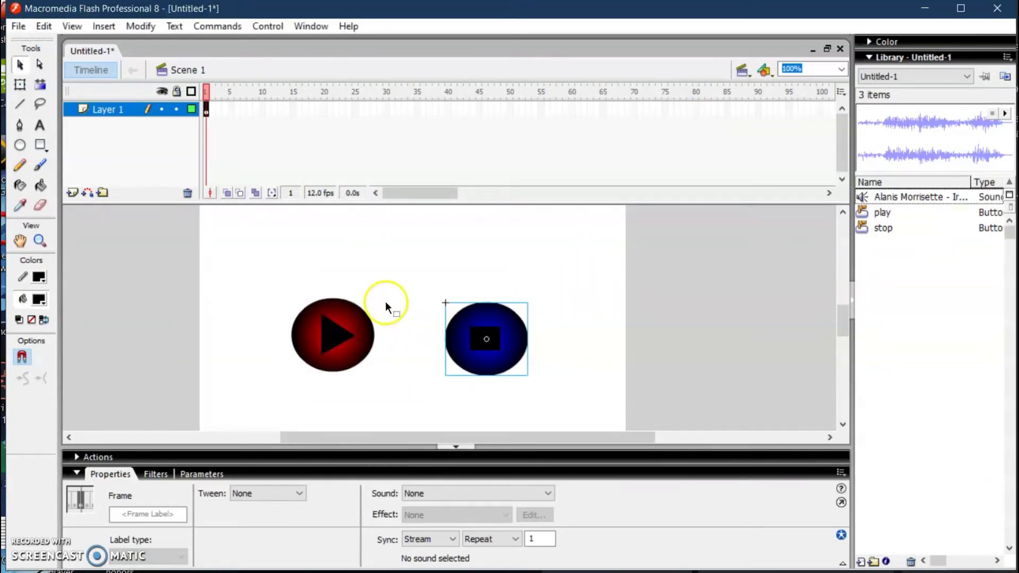
Open the play button symbol for editing at its Over frame
click(335, 341)
double_click(335, 342)
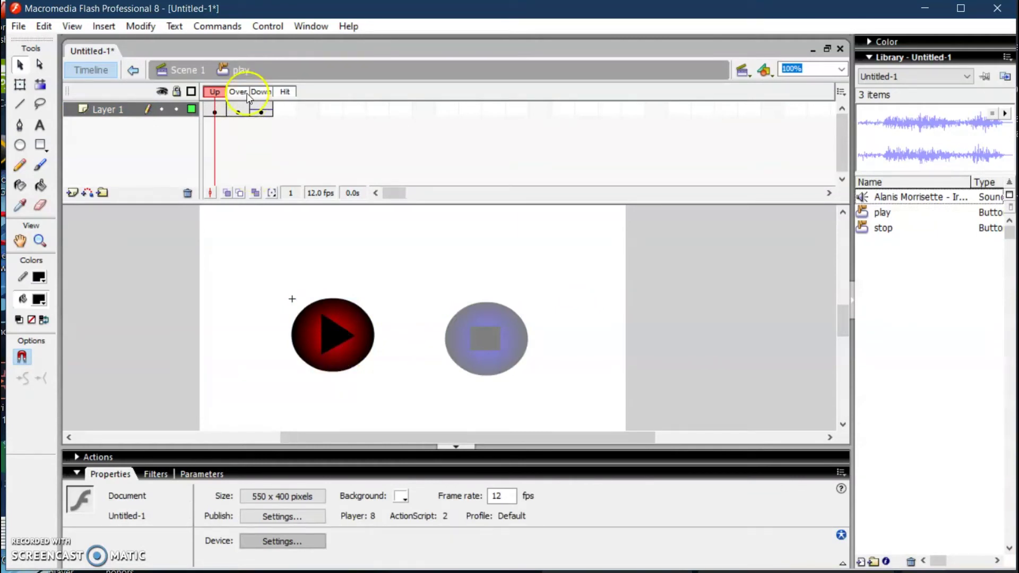
click(238, 109)
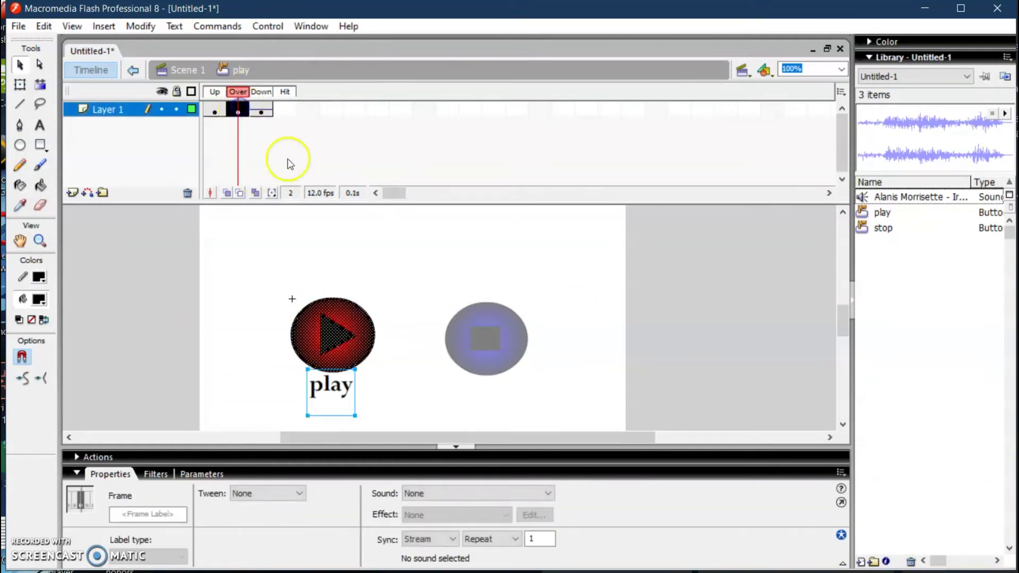
click(333, 388)
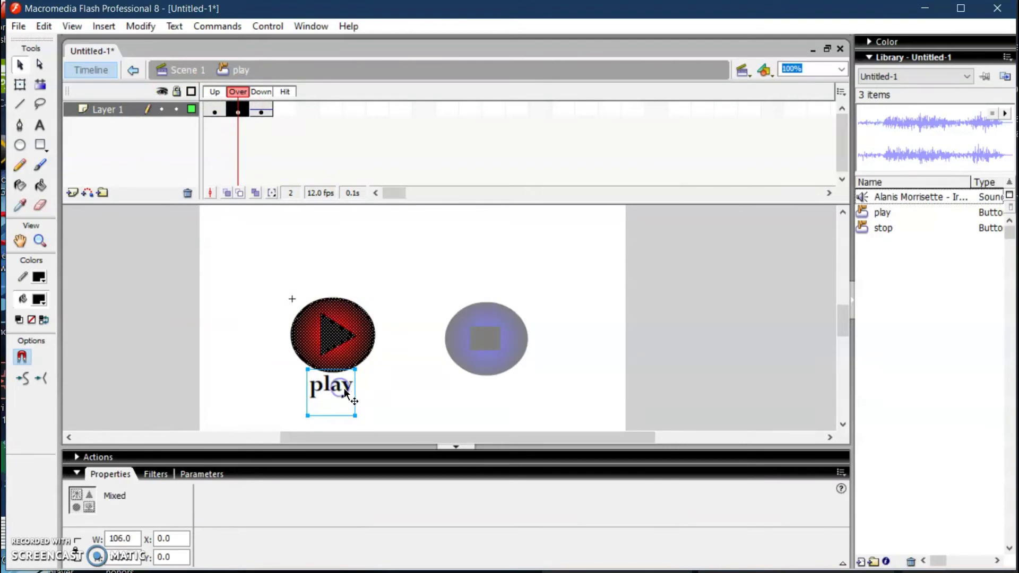
click(346, 390)
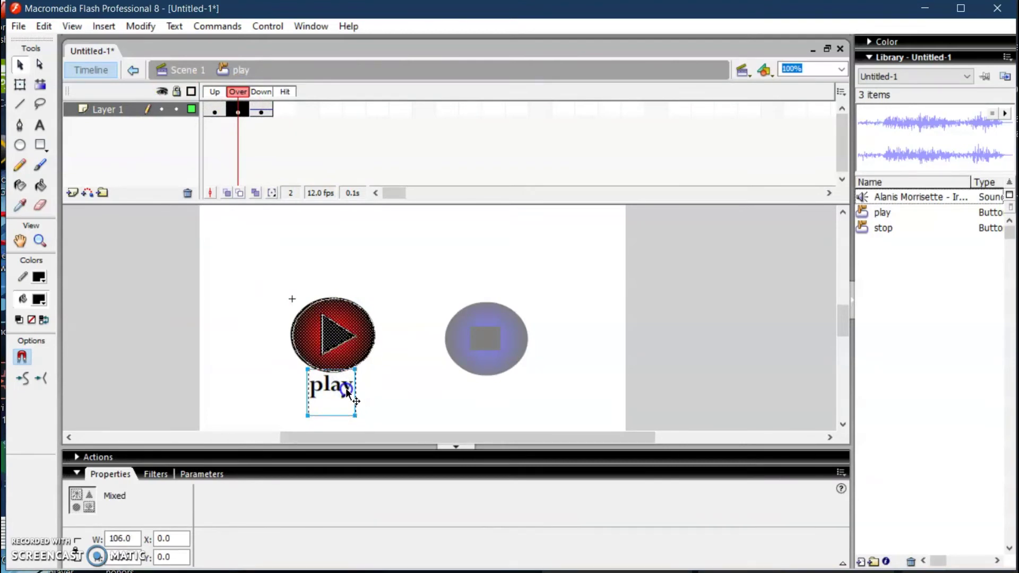
click(386, 401)
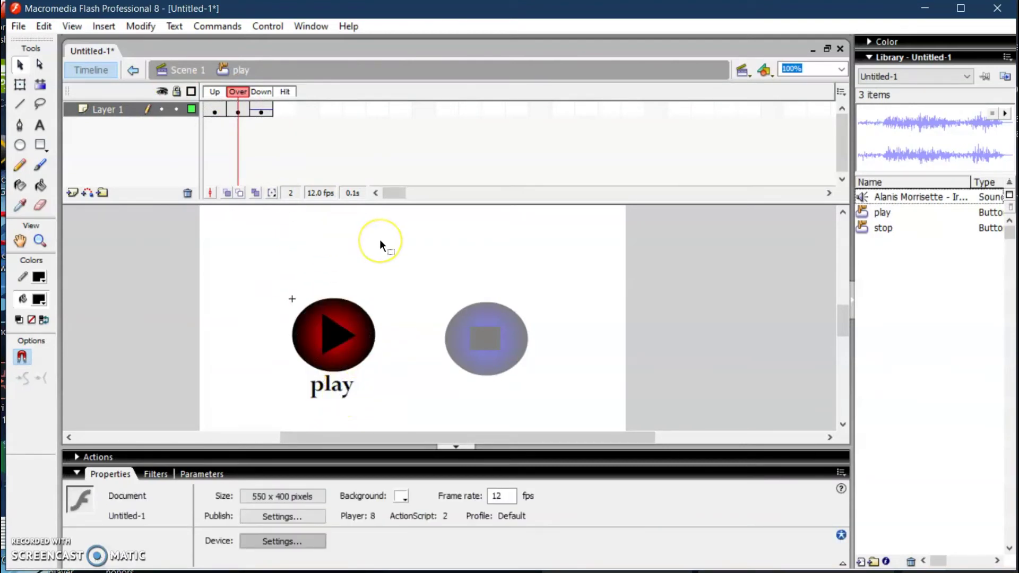
key(ctrl+a)
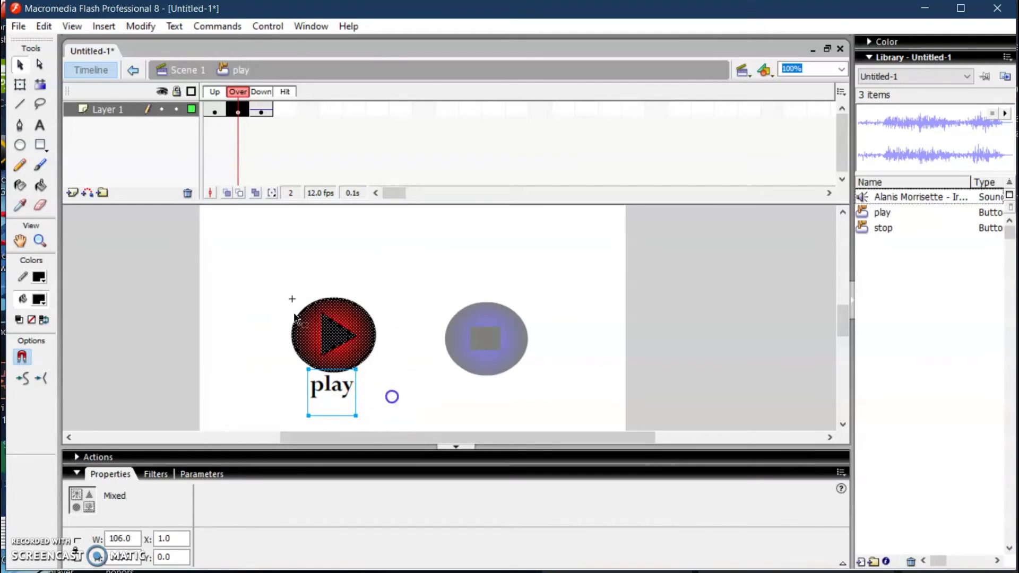
click(295, 317)
Convert the "play" text in the Over frame into a movie clip symbol named "playmc"
click(334, 391)
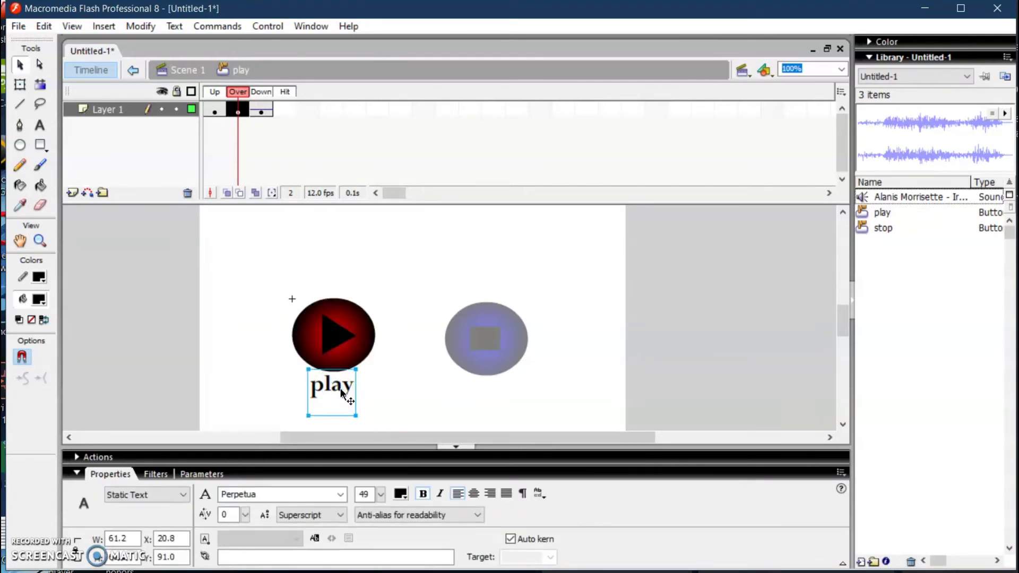
key(F8)
click(424, 185)
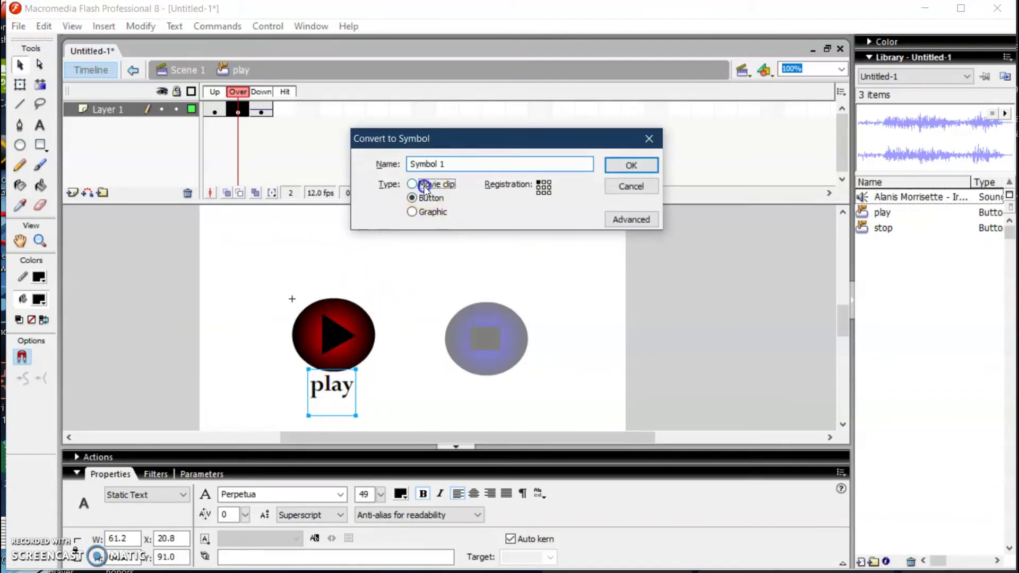
click(353, 165)
text(playmc)
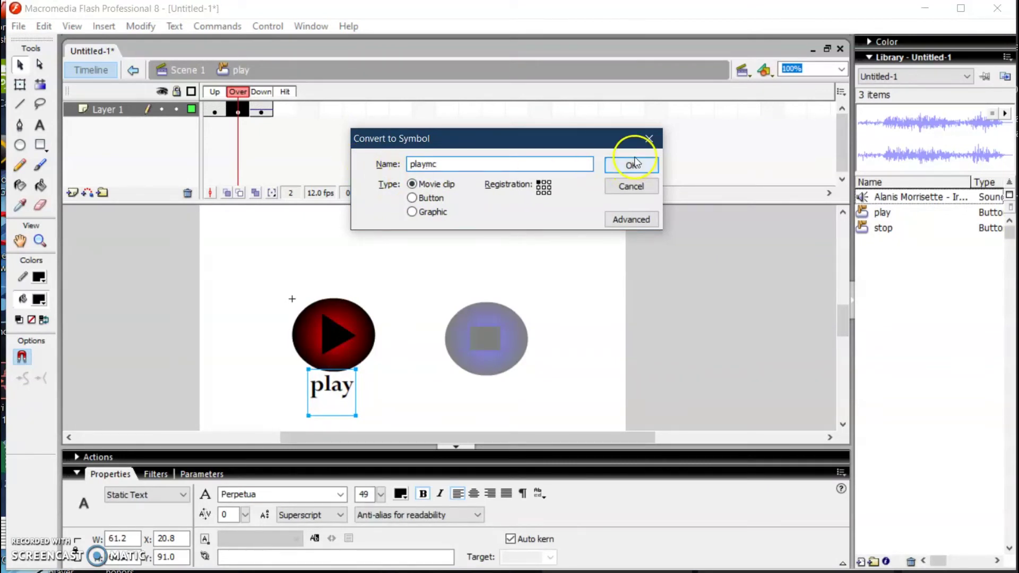
click(631, 166)
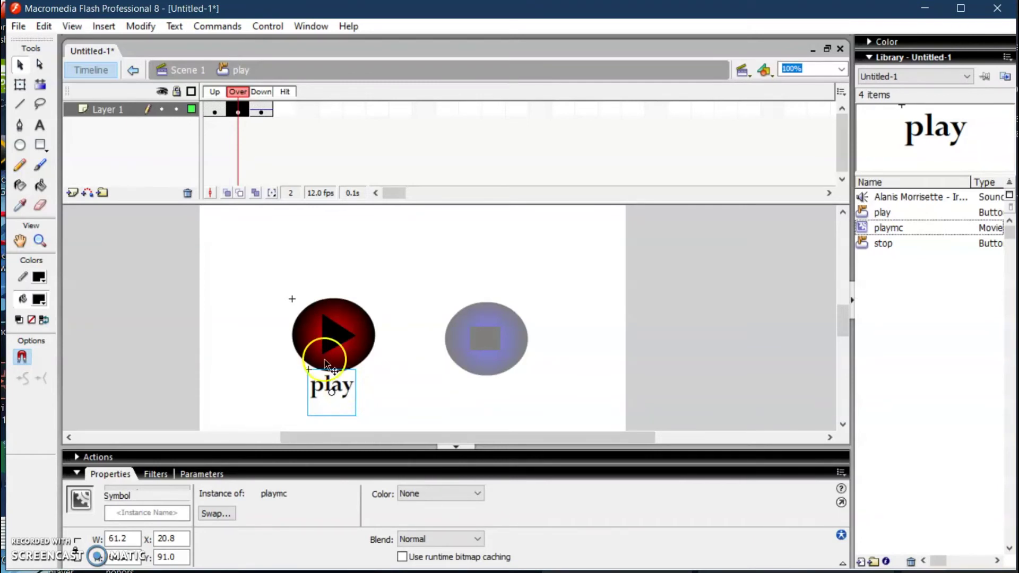
Open the playmc movie clip for editing and insert a keyframe at frame 15
click(343, 389)
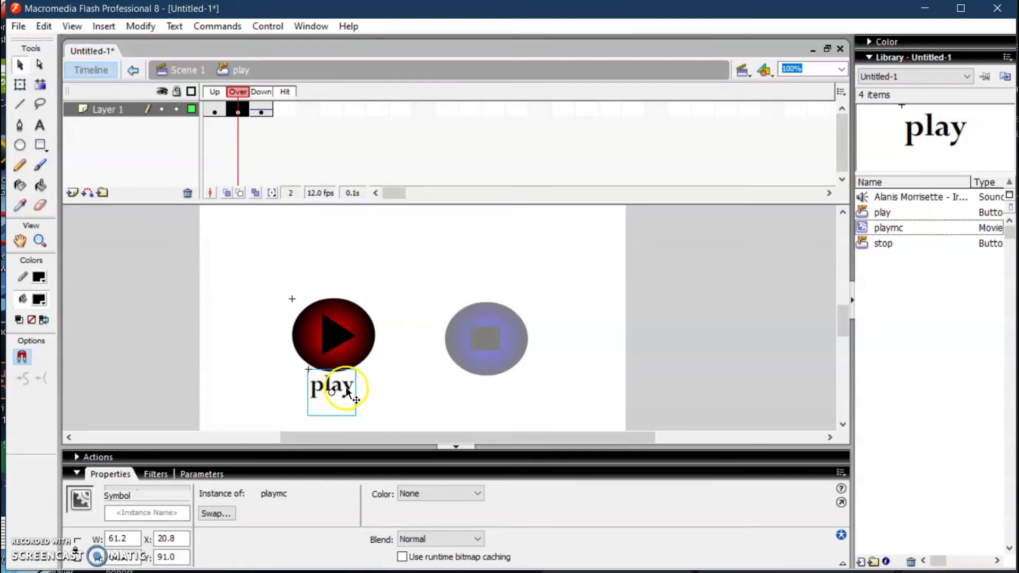
double_click(346, 385)
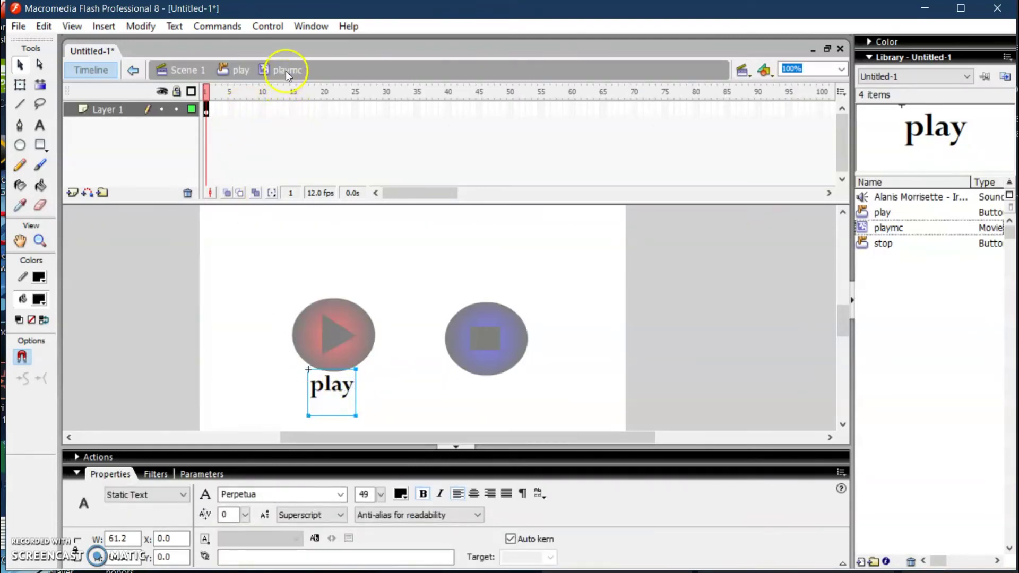
click(292, 110)
right_click(292, 110)
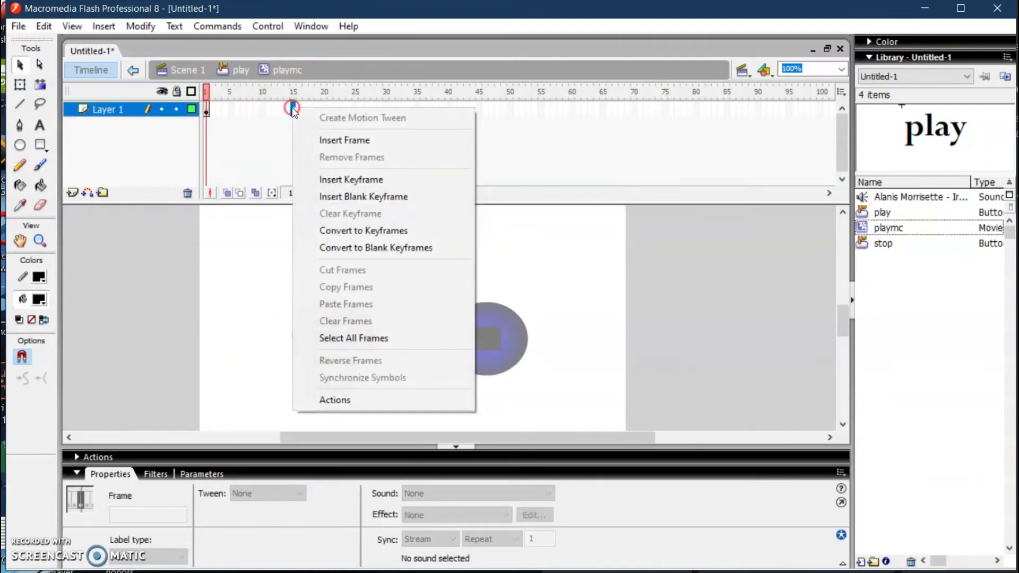
click(353, 180)
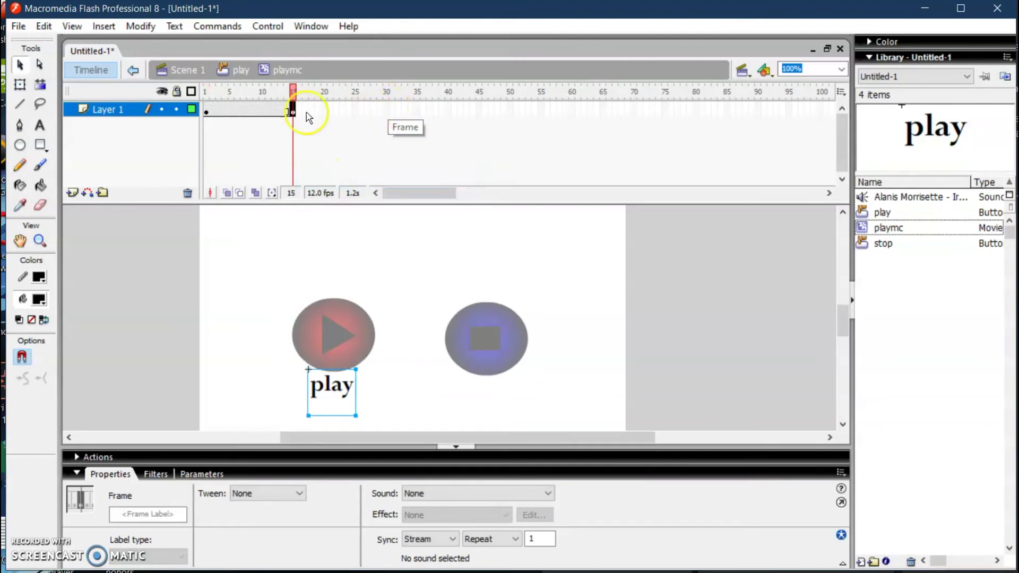
Create motion tweens starting at frames 1 and 15 of playmc, and insert a keyframe at frame 30
click(206, 110)
right_click(206, 109)
click(251, 128)
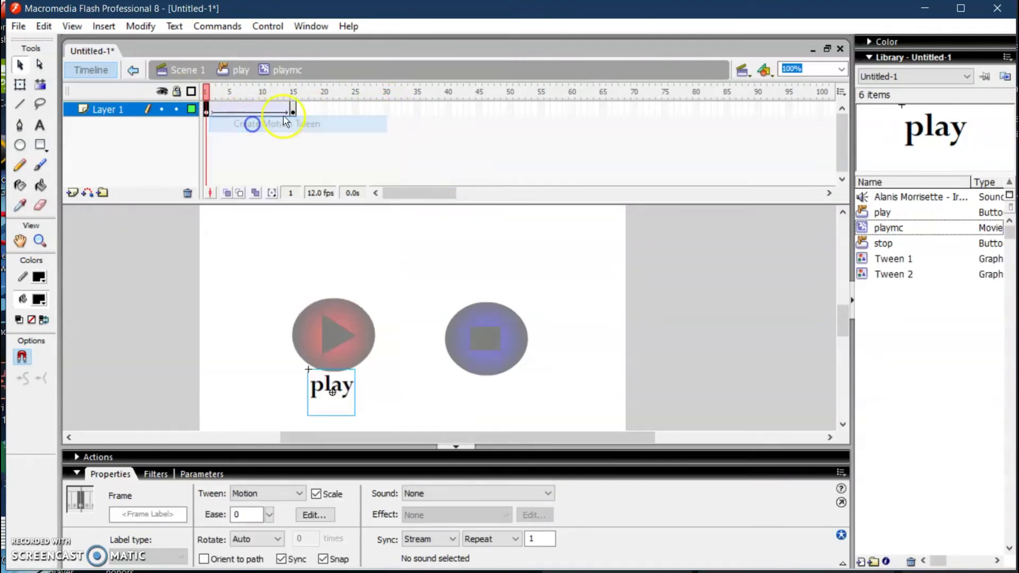
click(292, 109)
right_click(292, 109)
click(370, 123)
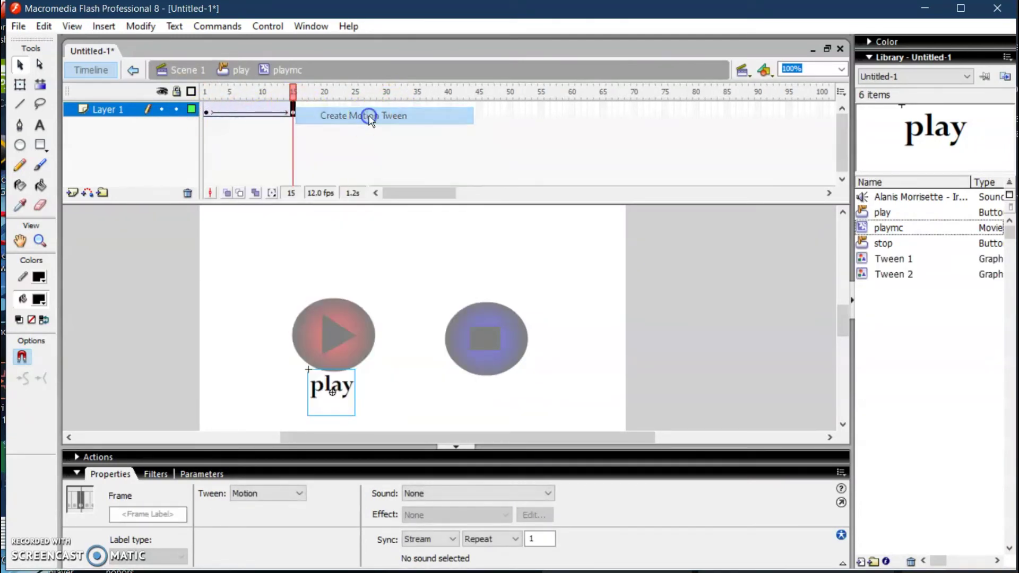
right_click(386, 107)
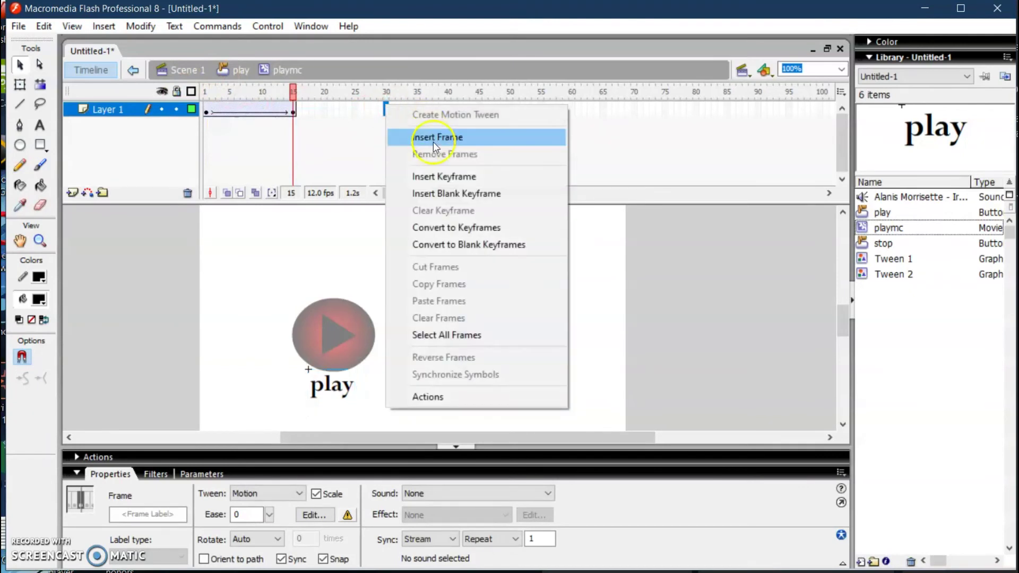
click(438, 176)
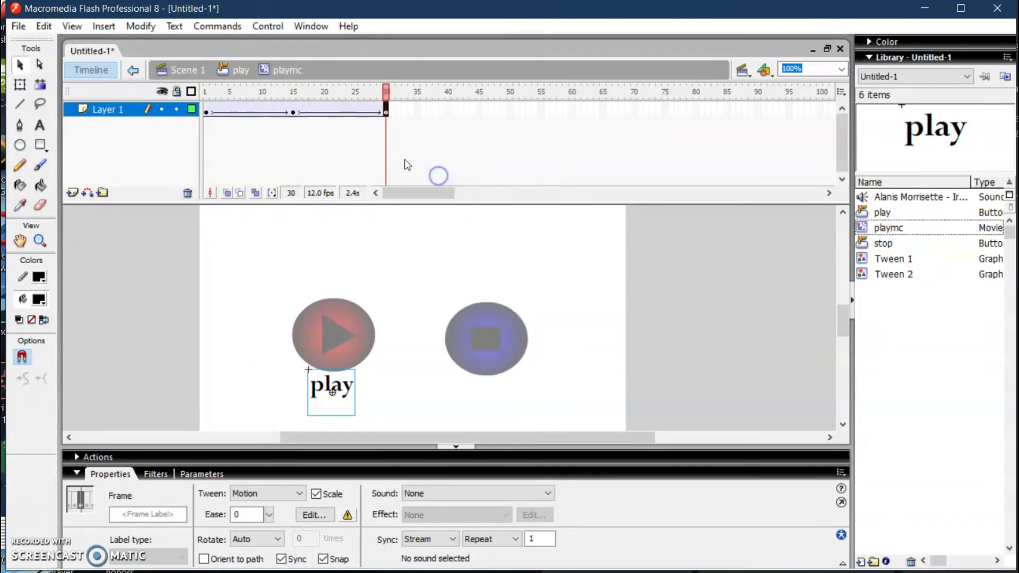
Shrink the "play" text at frame 15 to about 41 px wide with the Free Transform tool
click(295, 113)
click(19, 86)
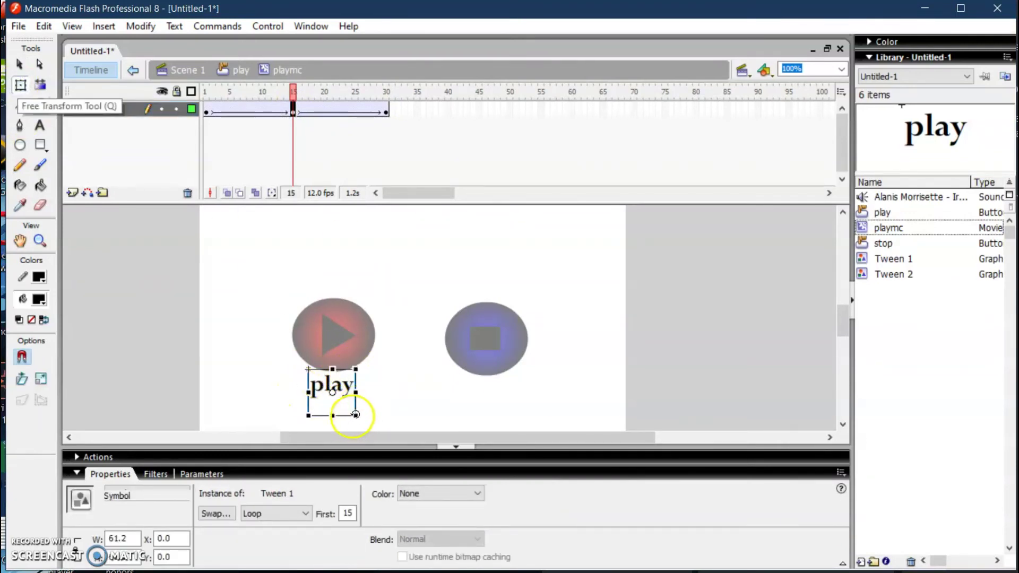
drag(356, 416, 349, 403)
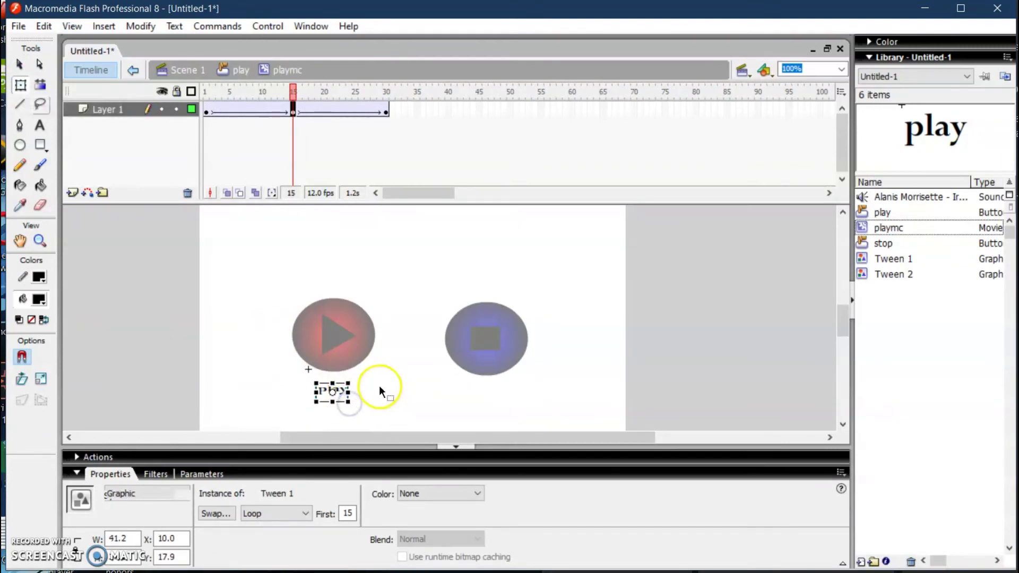
click(285, 304)
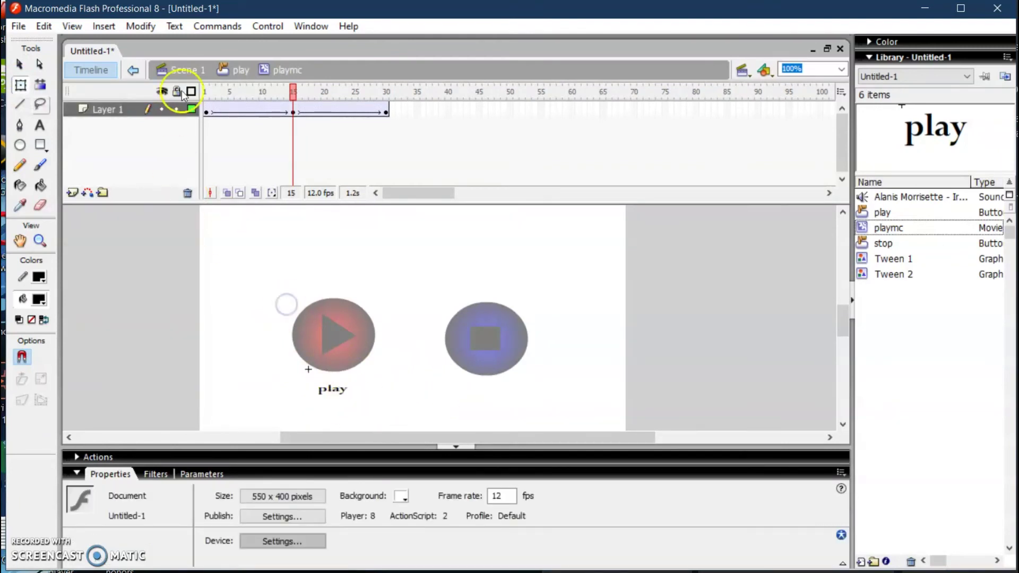
Play the playmc animation from frame 1 to check it, and return to Scene 1
click(207, 114)
key(Return)
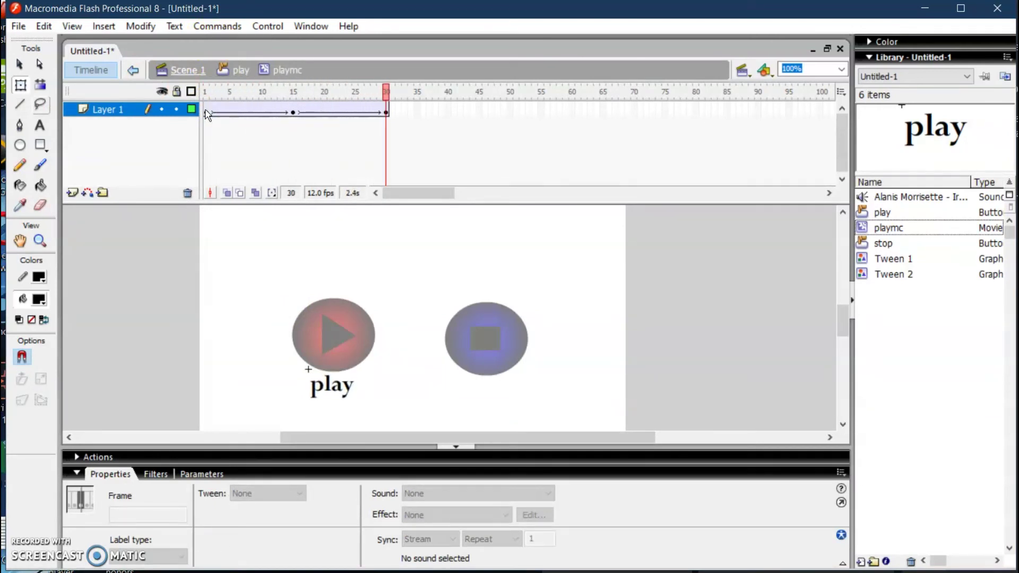
click(188, 70)
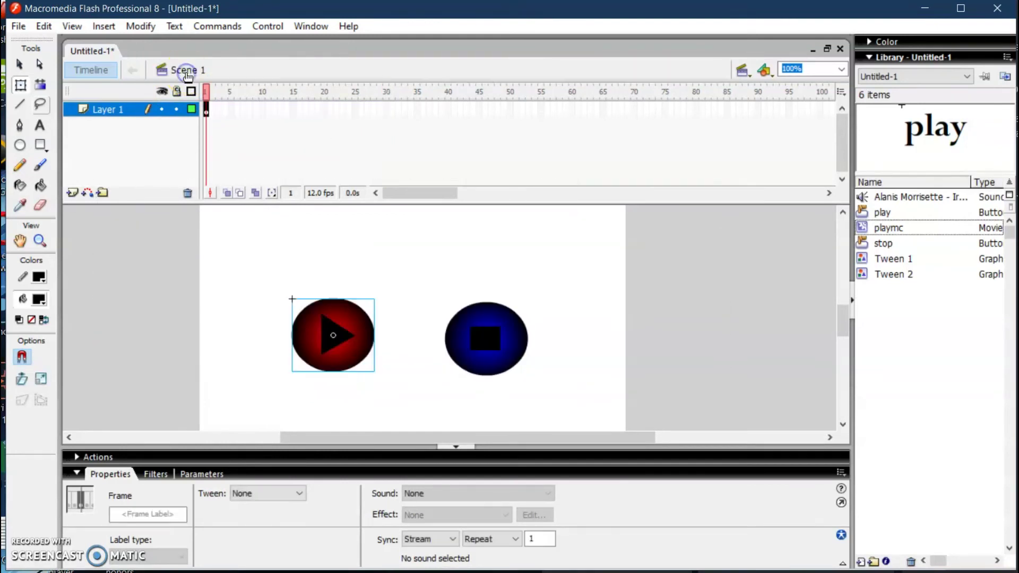
Convert the "stop" text in the stop button's Over frame into a movie clip symbol named "stopmc"
click(499, 336)
double_click(485, 339)
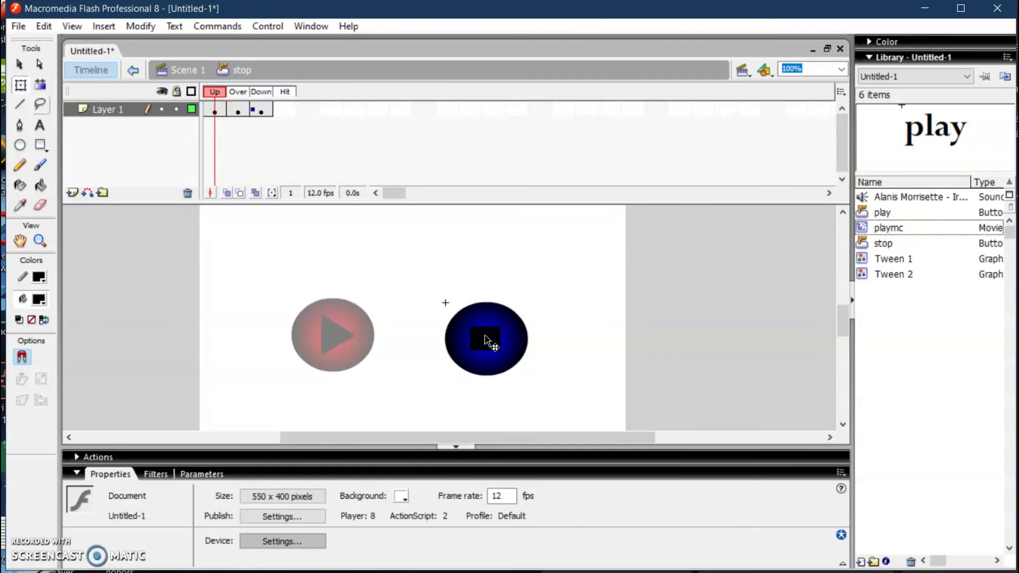
click(237, 109)
click(555, 388)
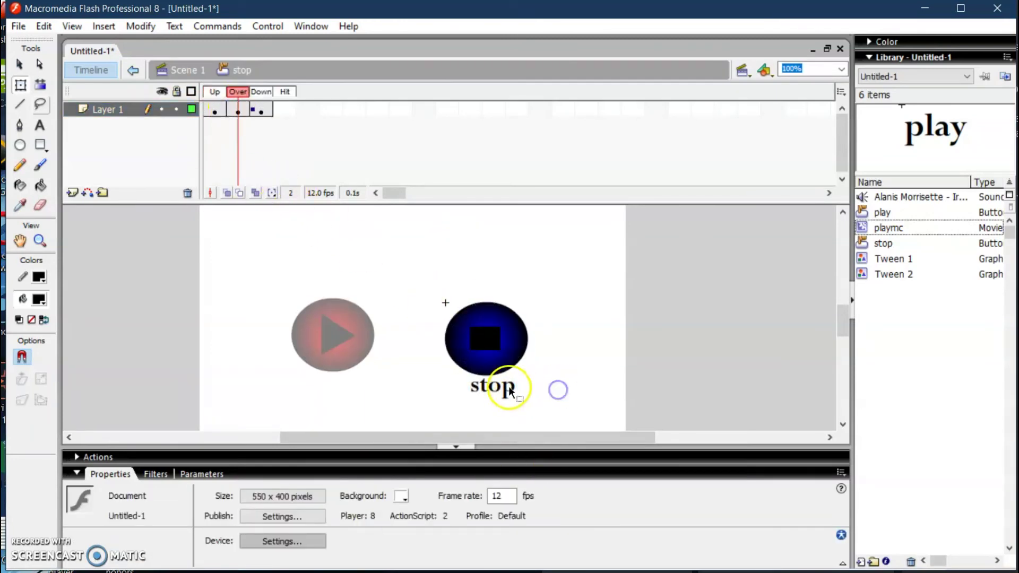
click(504, 391)
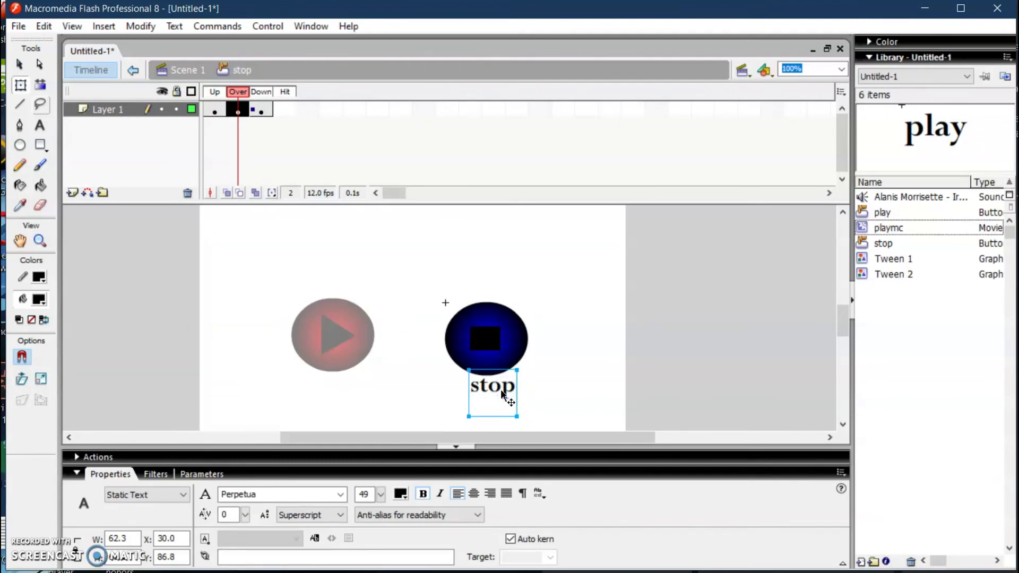
key(F8)
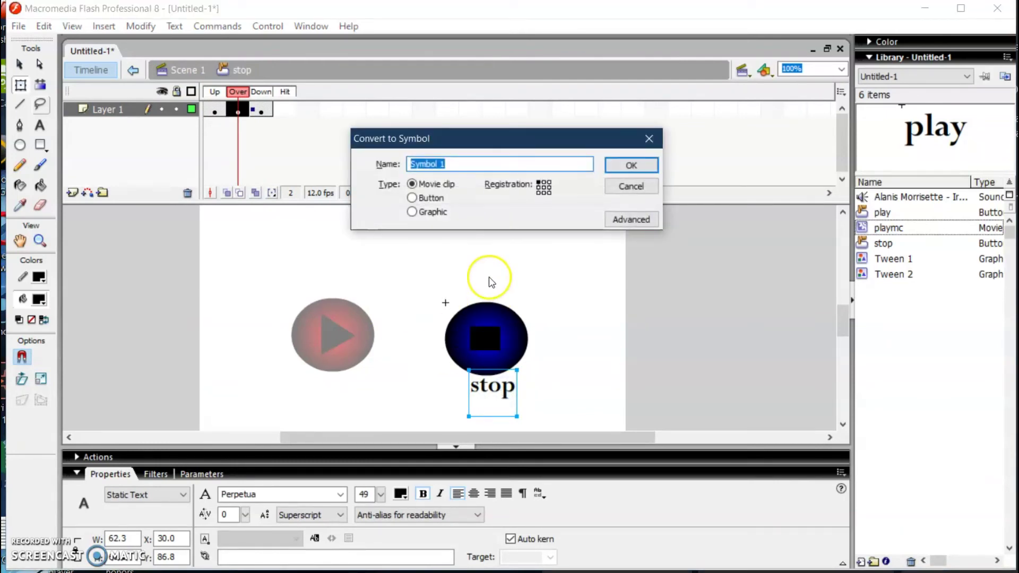
text(stopmc)
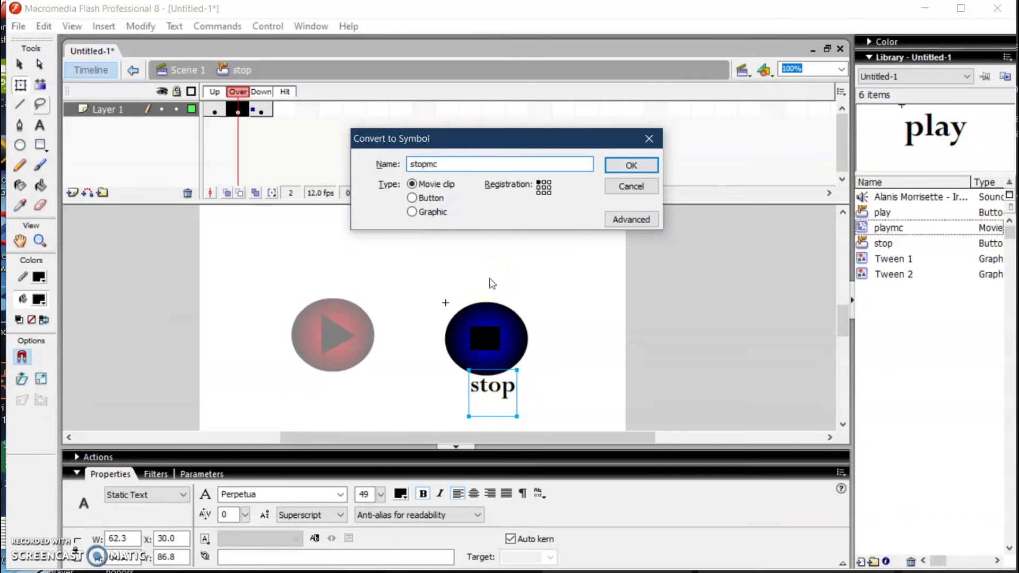
click(615, 167)
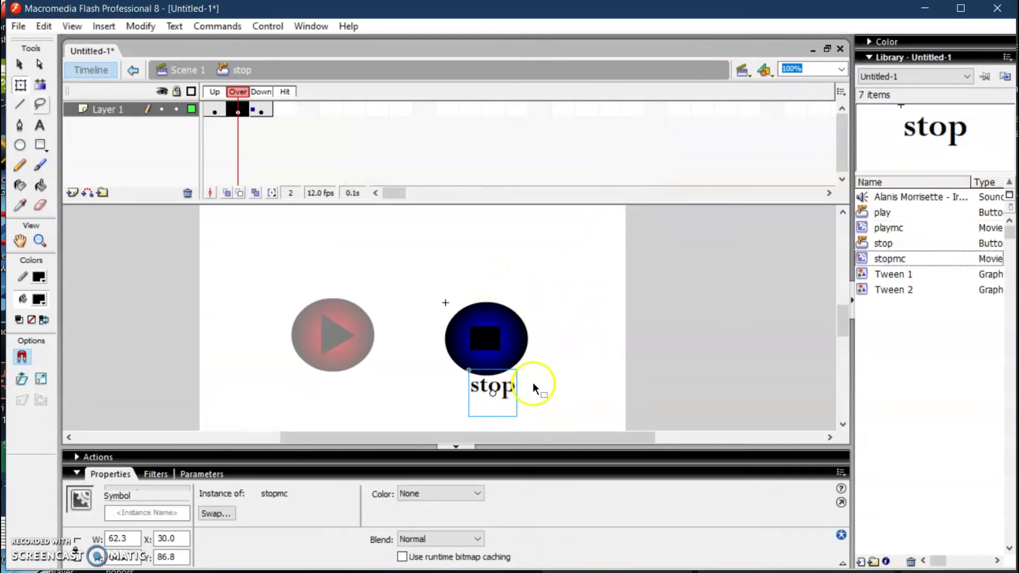
Open the stopmc movie clip for editing and create a motion tween at frame 1
double_click(506, 392)
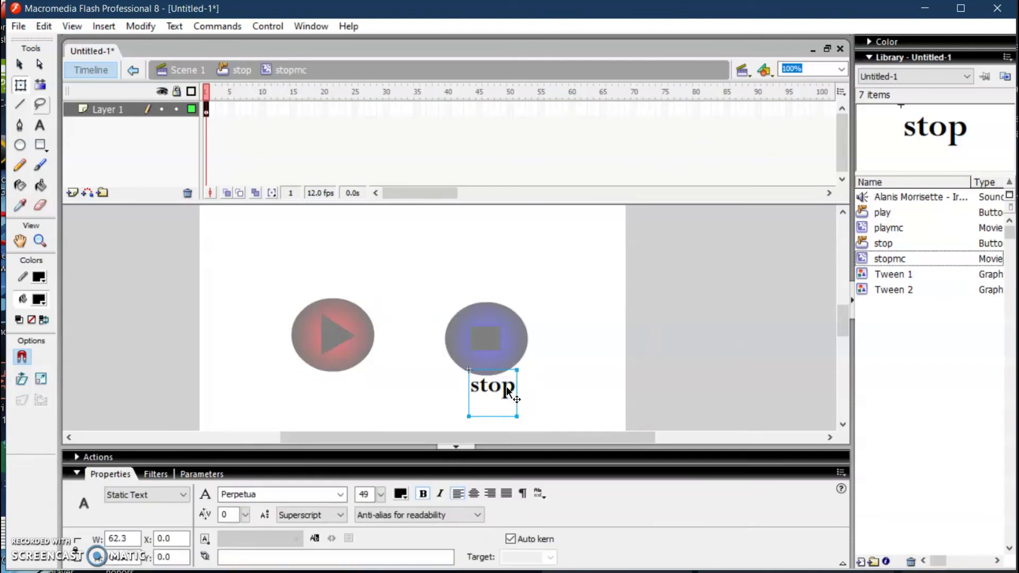
right_click(294, 109)
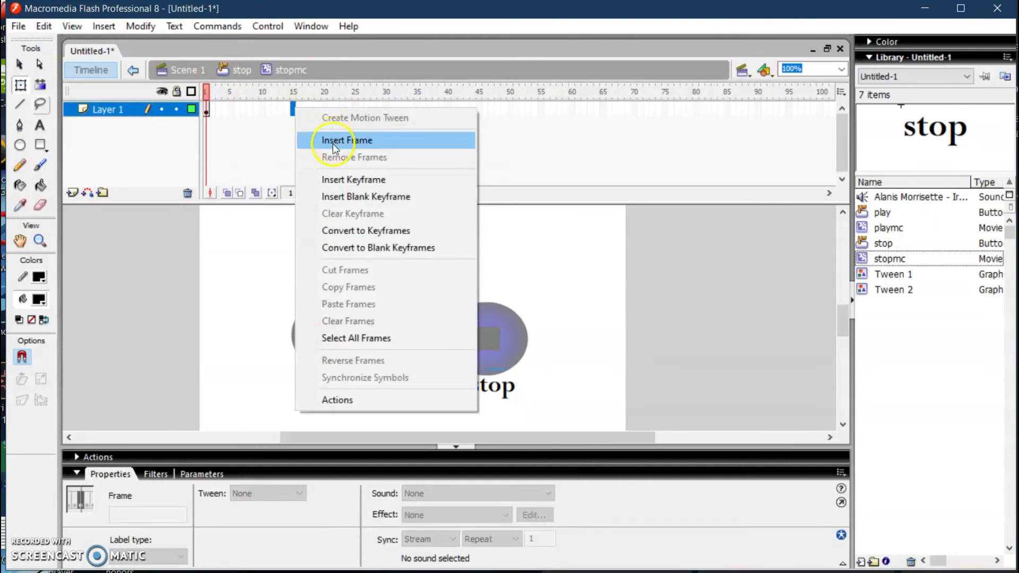
click(205, 109)
right_click(207, 110)
click(254, 119)
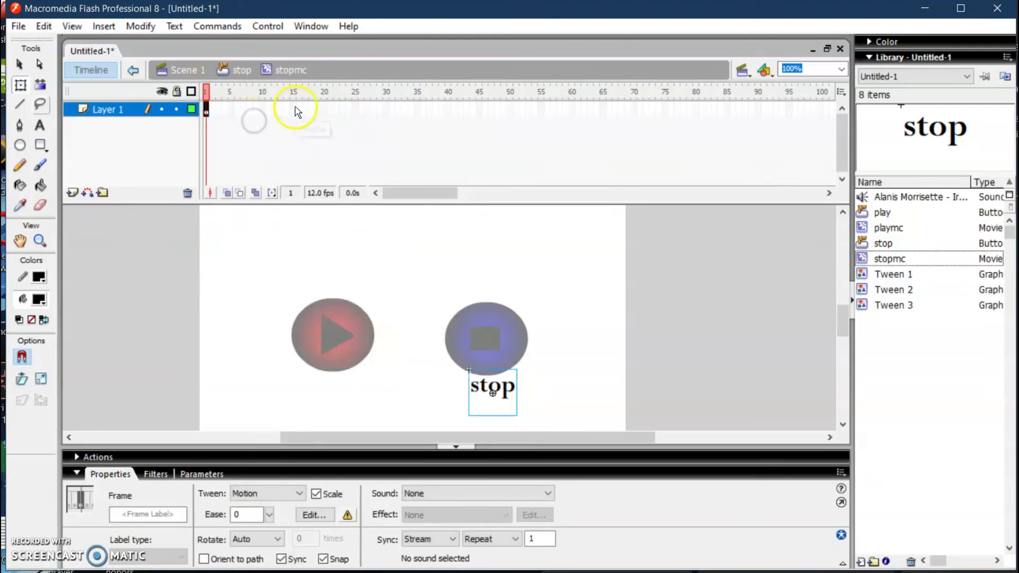
Insert keyframes at frames 15 and 30 of the stopmc timeline
click(293, 109)
right_click(293, 108)
click(353, 180)
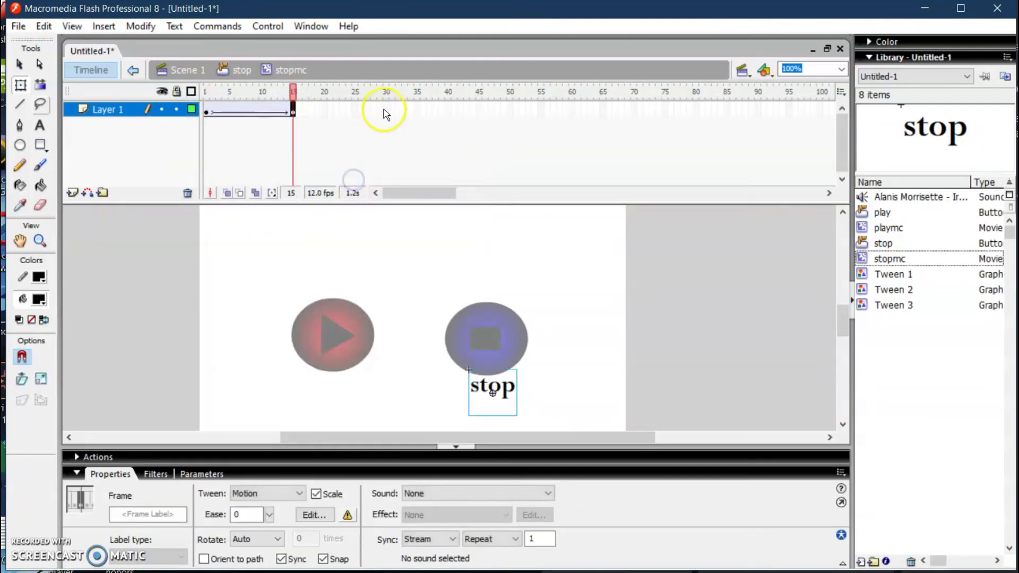
click(386, 109)
right_click(386, 109)
click(445, 180)
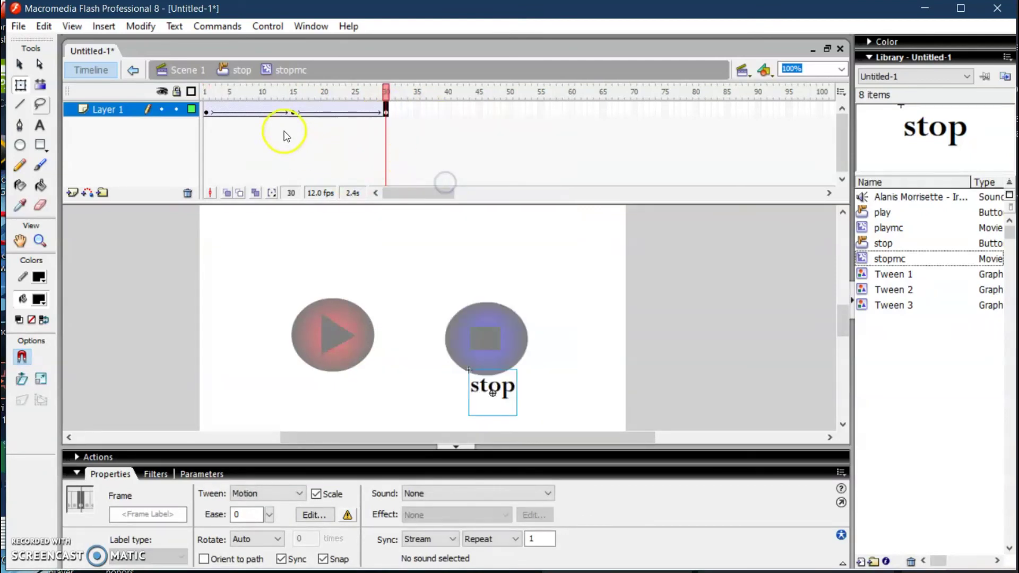
Shrink the "stop" text at frame 15 to about 46 px wide around its centre, and play the tween from frame 1
click(293, 108)
click(20, 85)
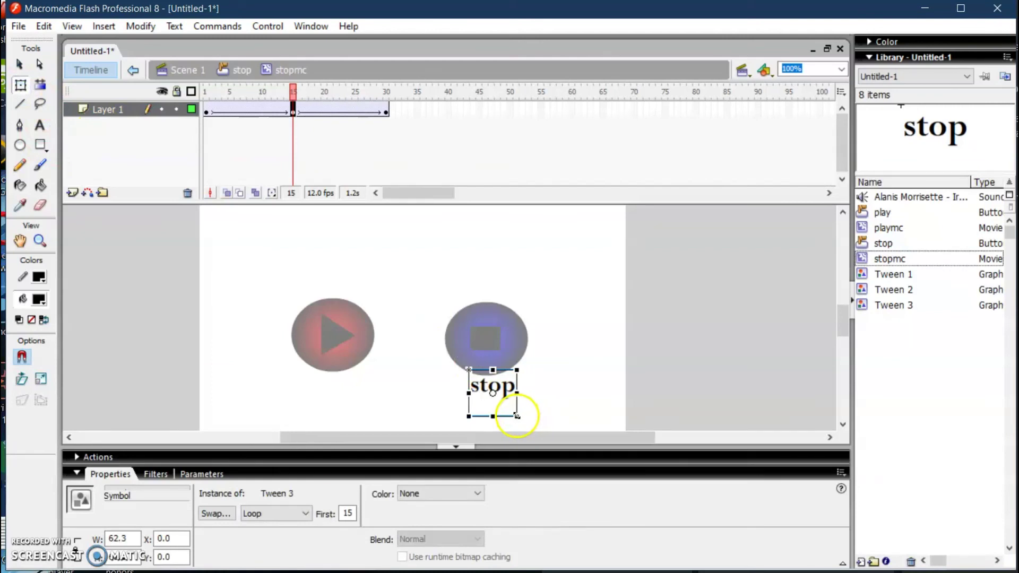
drag(516, 416, 510, 406)
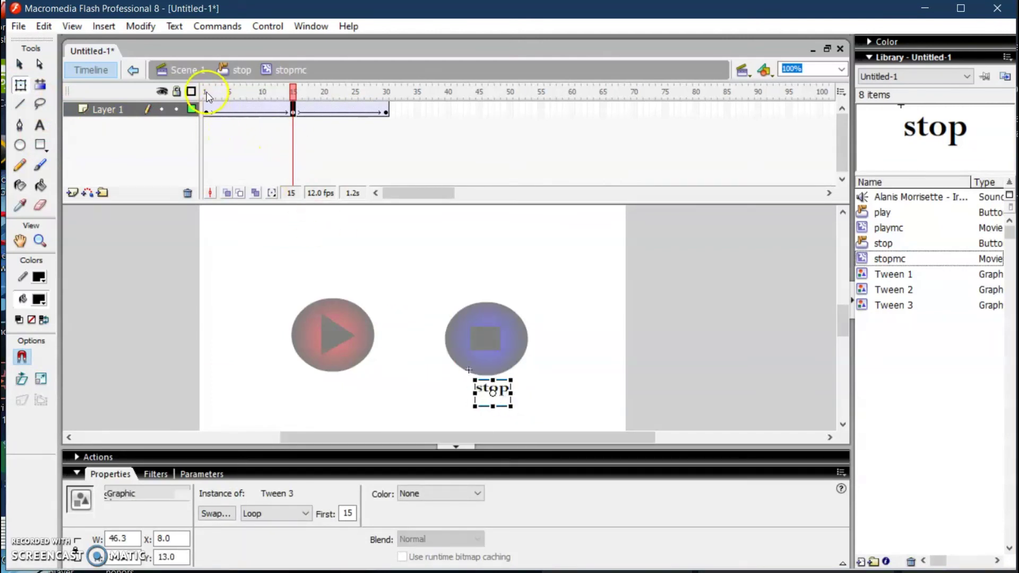
click(207, 111)
key(Return)
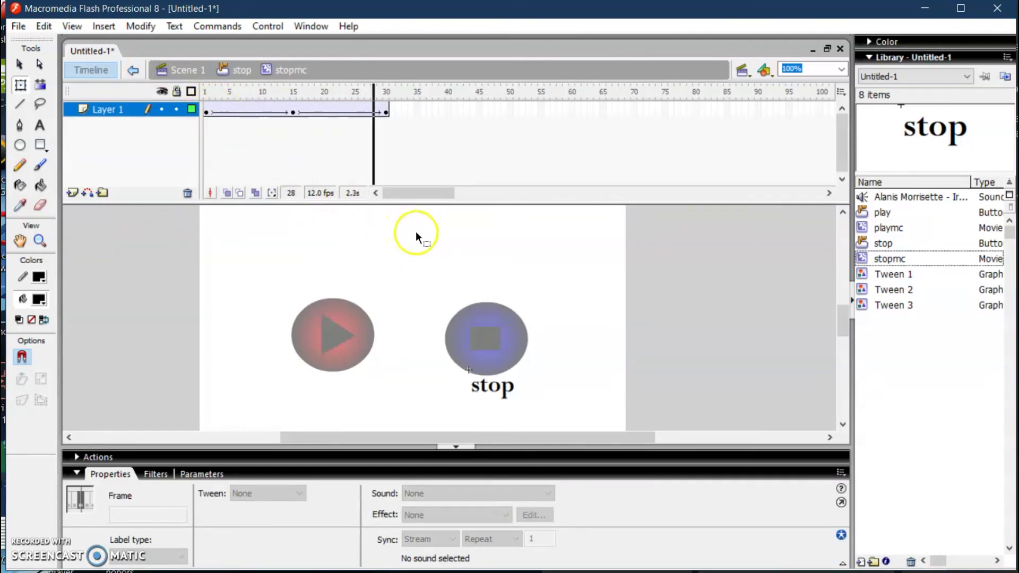
Move the "stop" text left to about X -59 at frame 1 and right to about X 66 at frame 30
click(293, 114)
click(206, 112)
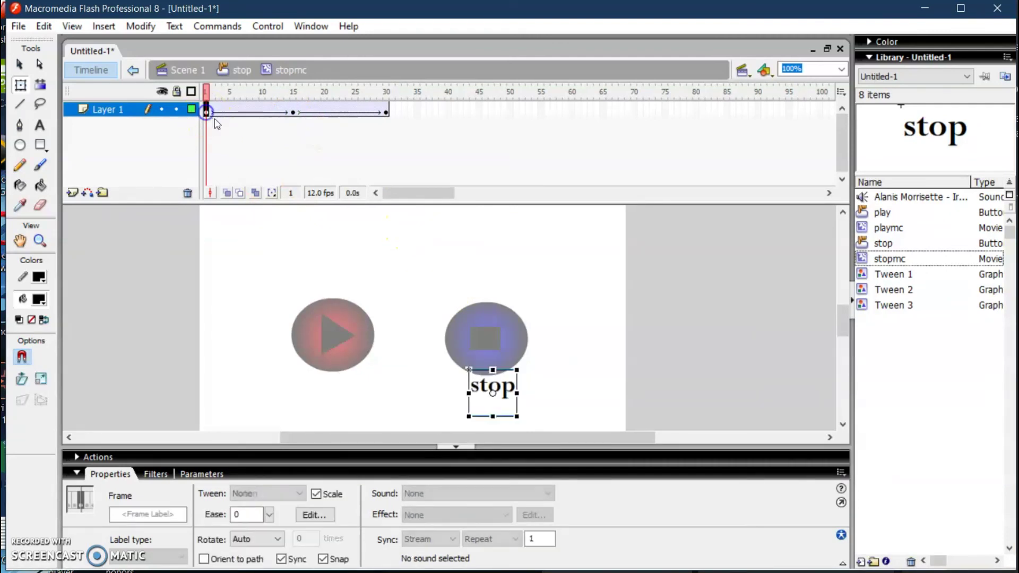
drag(507, 391, 460, 385)
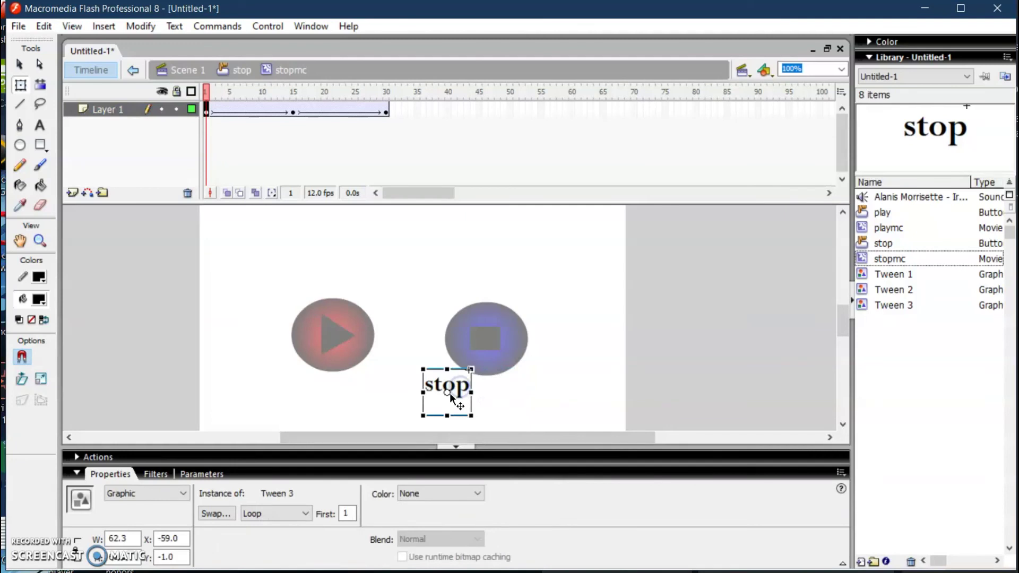
click(387, 110)
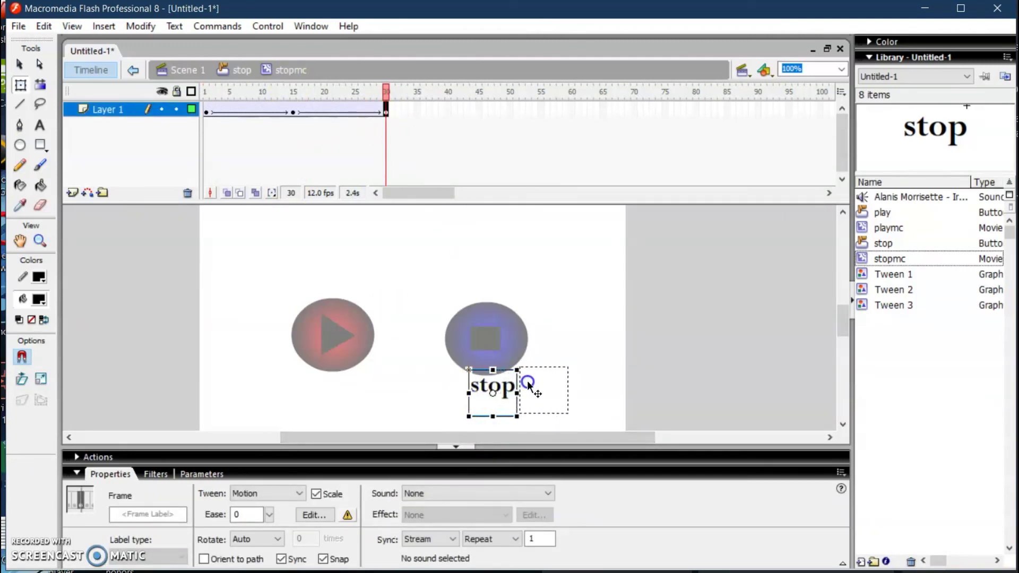
drag(529, 386, 581, 383)
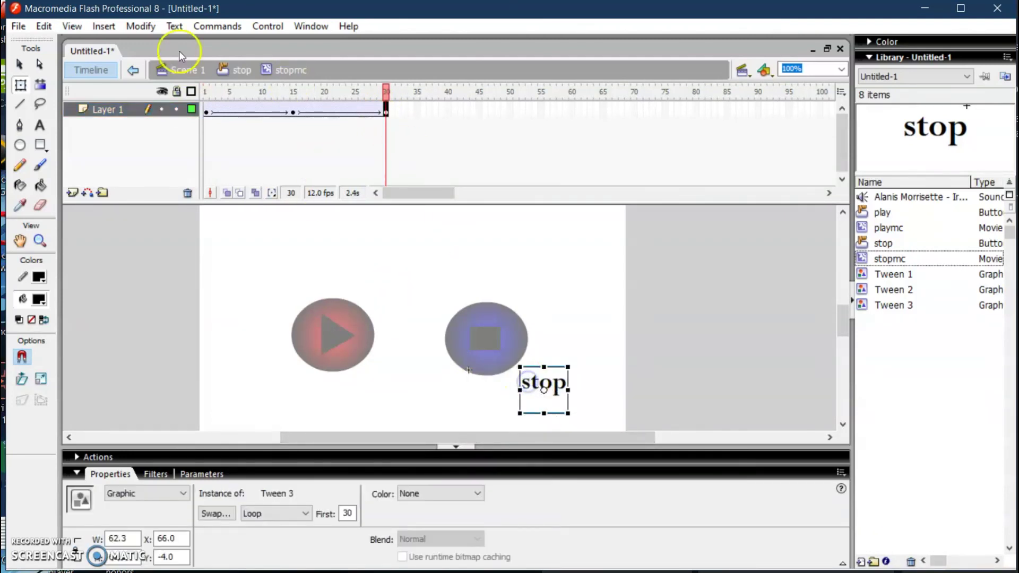
Play the stopmc animation from frame 1 to check it, and return to Scene 1 with nothing selected
click(207, 112)
key(Return)
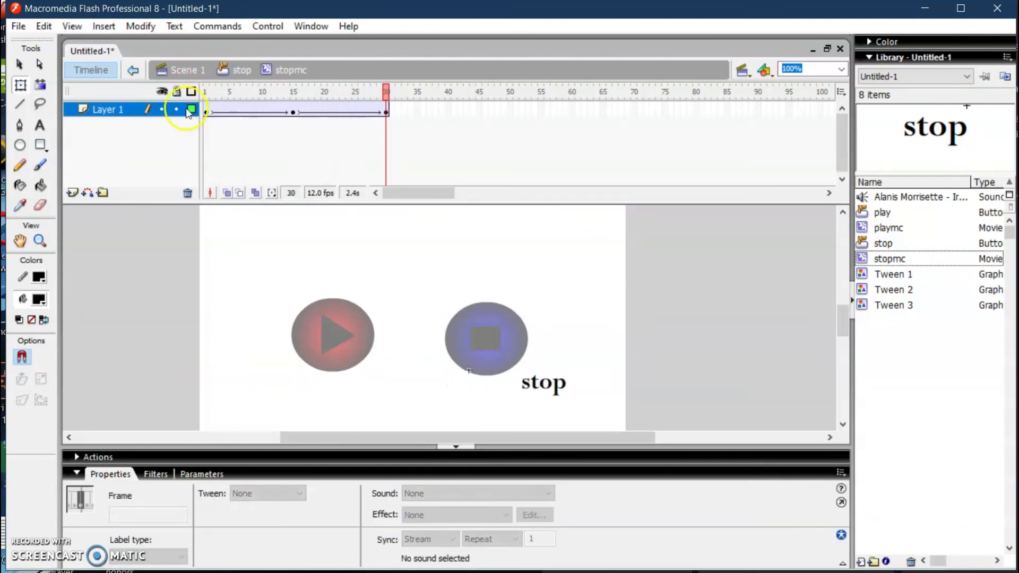
click(183, 70)
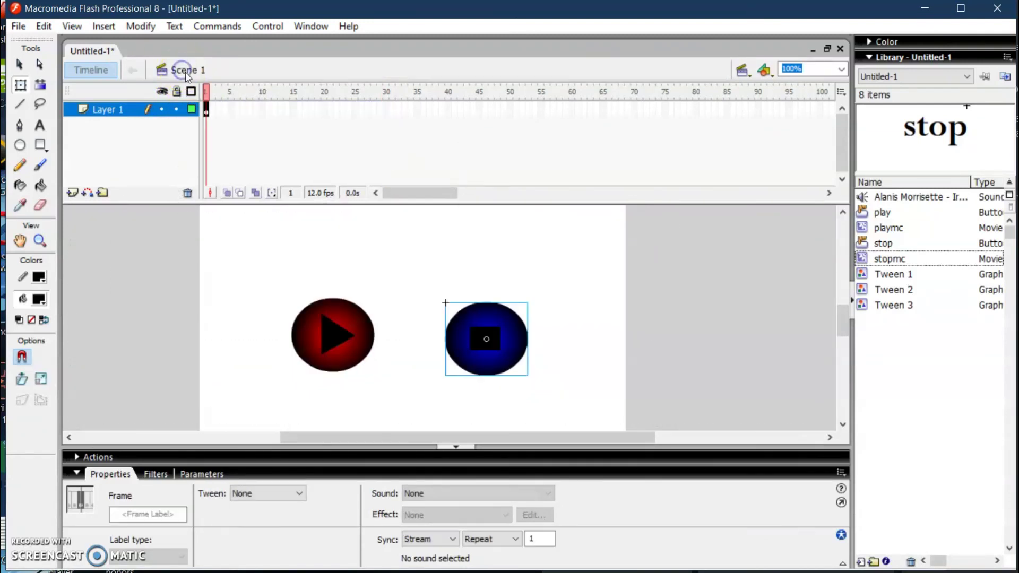
click(433, 219)
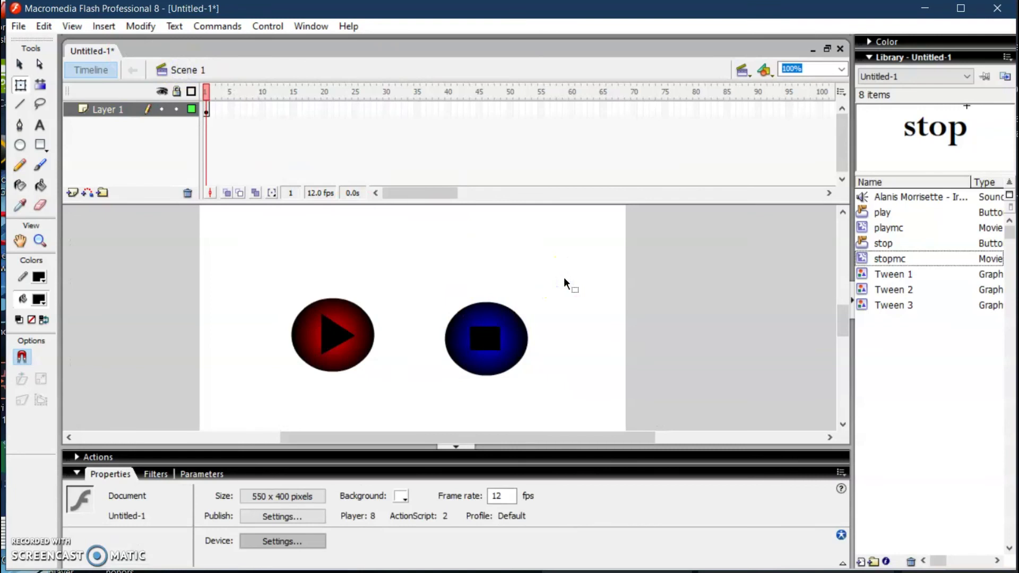
Test the movie, trying the play and stop buttons with their rollover labels, and close the preview
key(ctrl+Return)
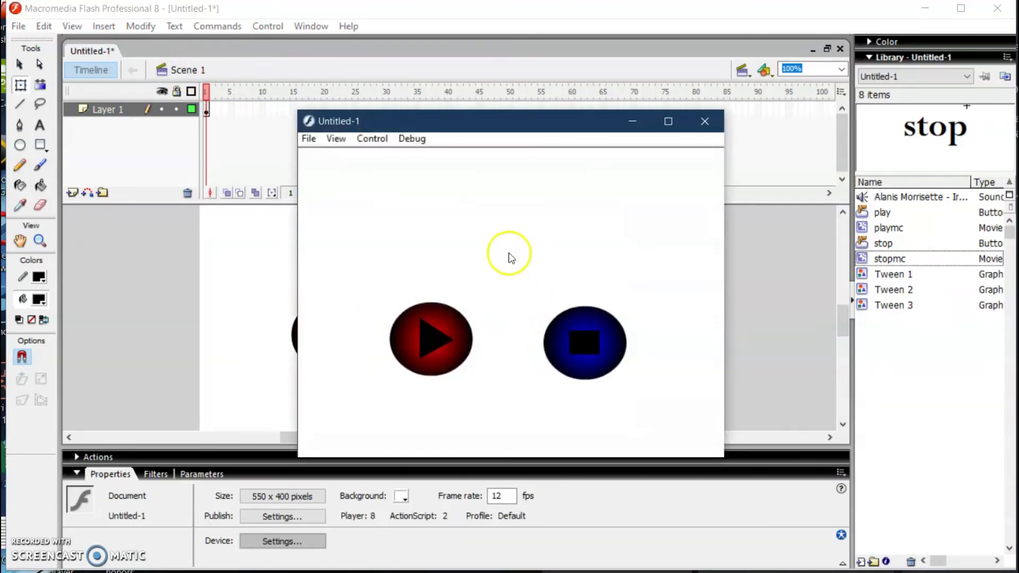
click(432, 342)
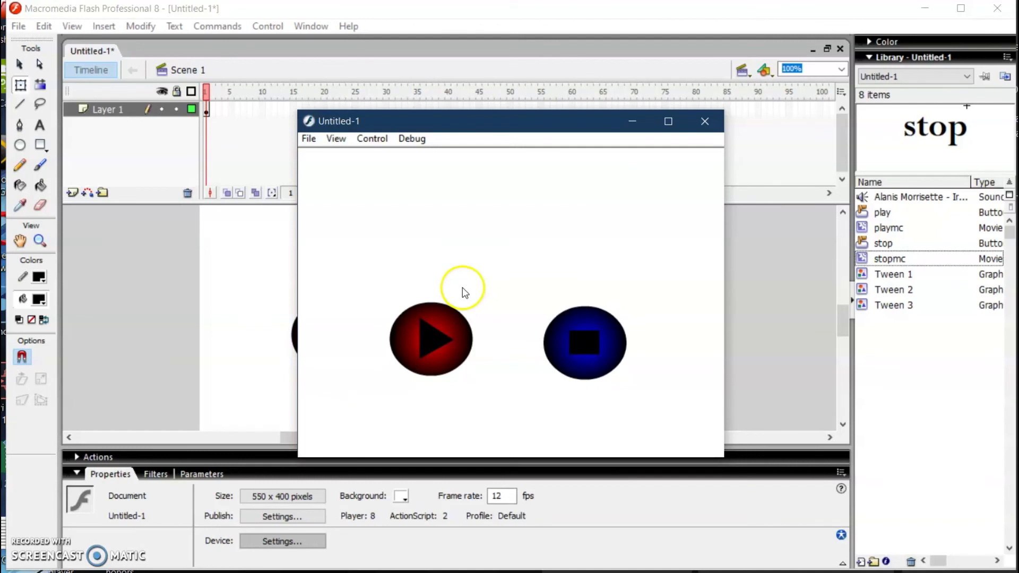
click(436, 348)
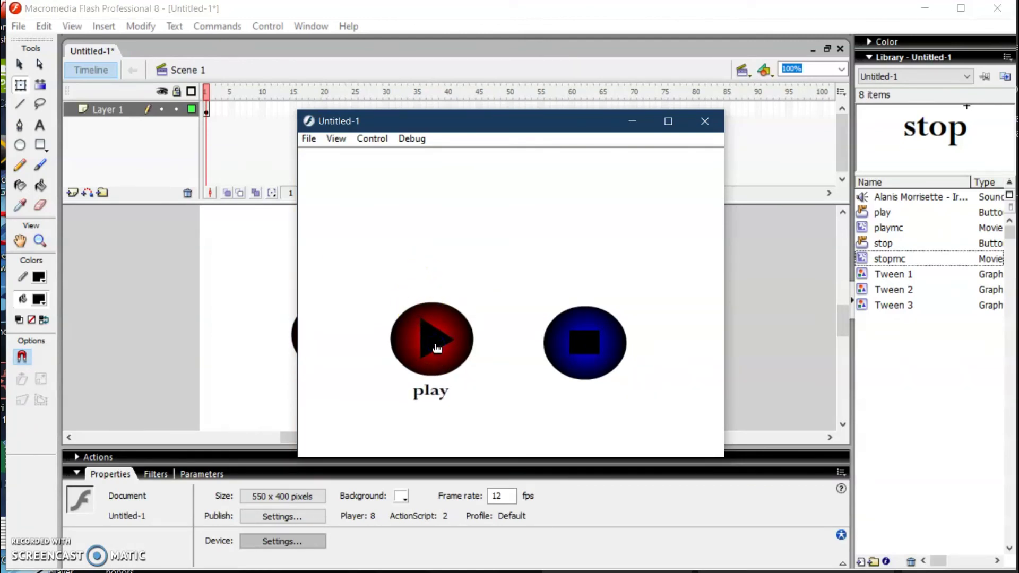
click(443, 325)
click(580, 344)
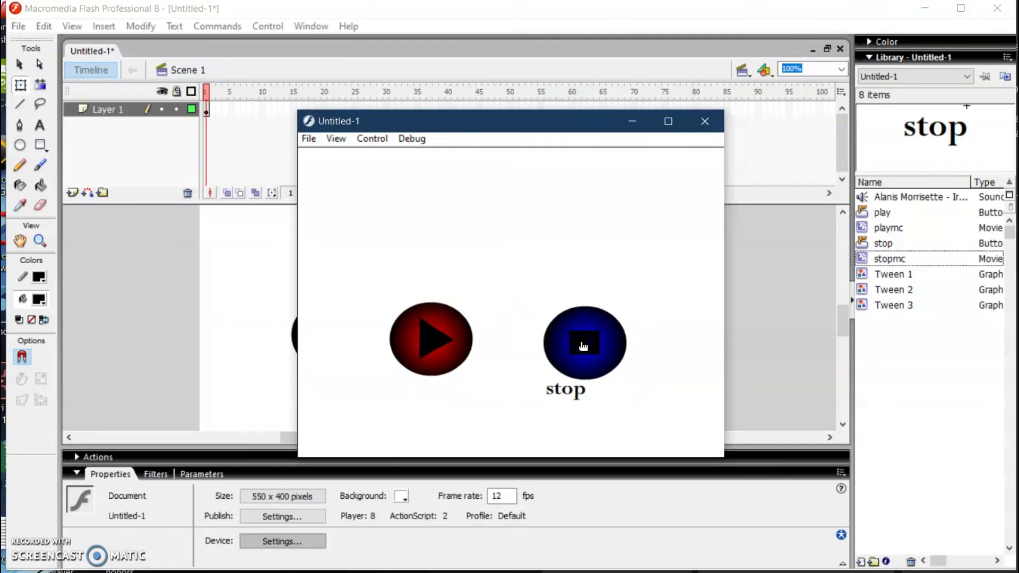
click(583, 346)
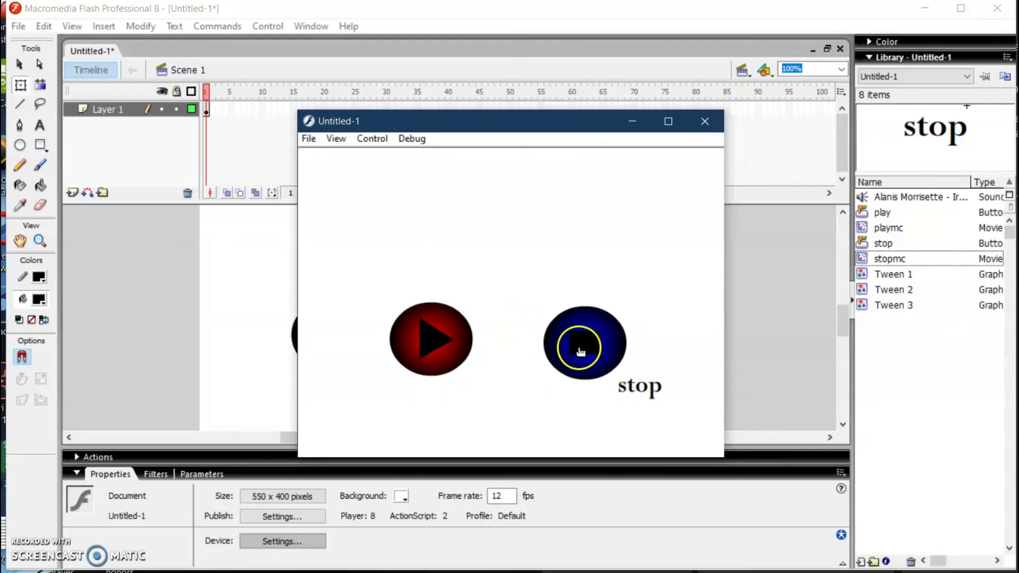
click(704, 123)
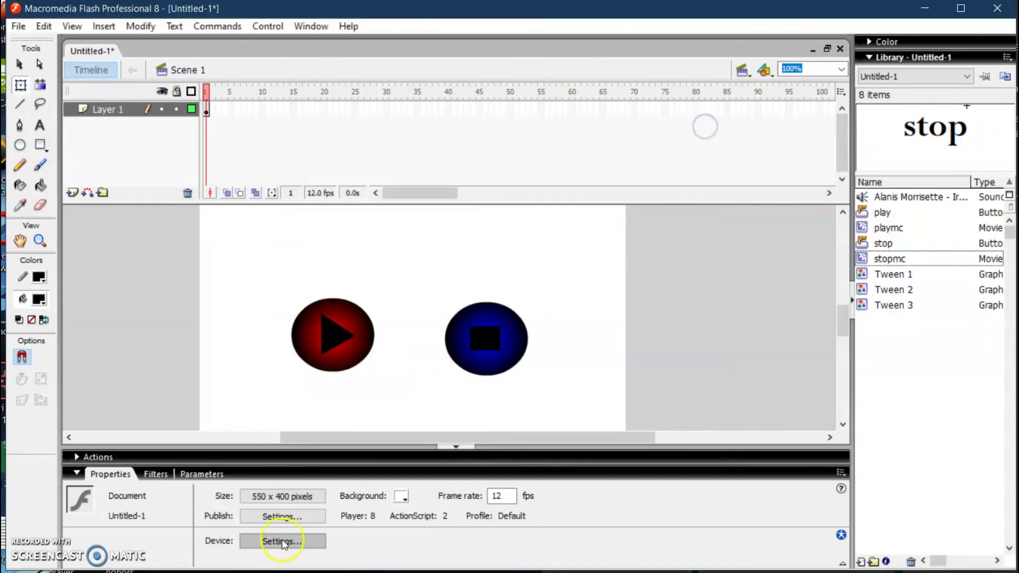